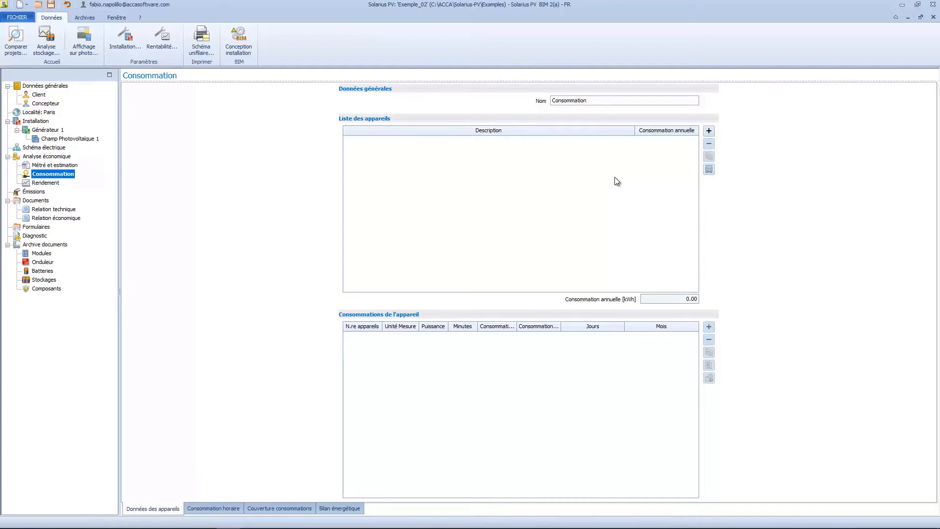
Start adding a device from the archive and filter the device list to the language Français.
click(708, 131)
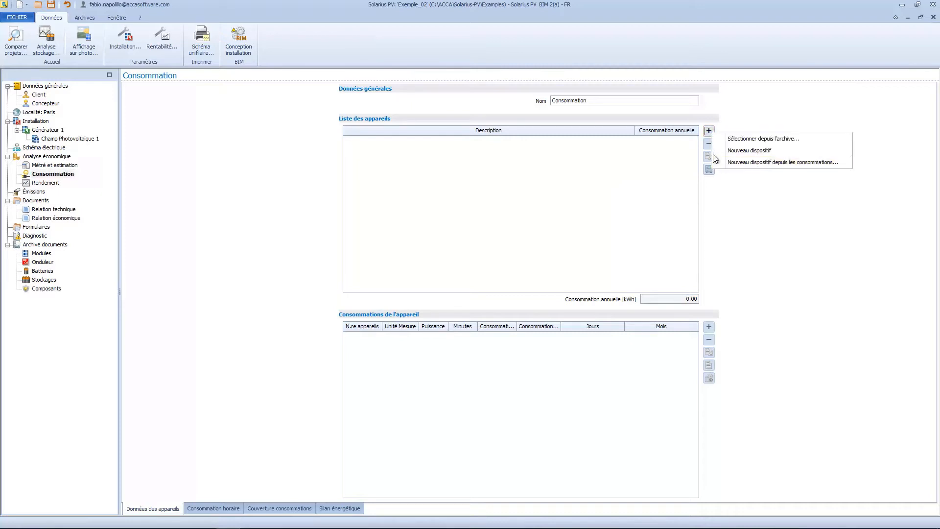
click(815, 140)
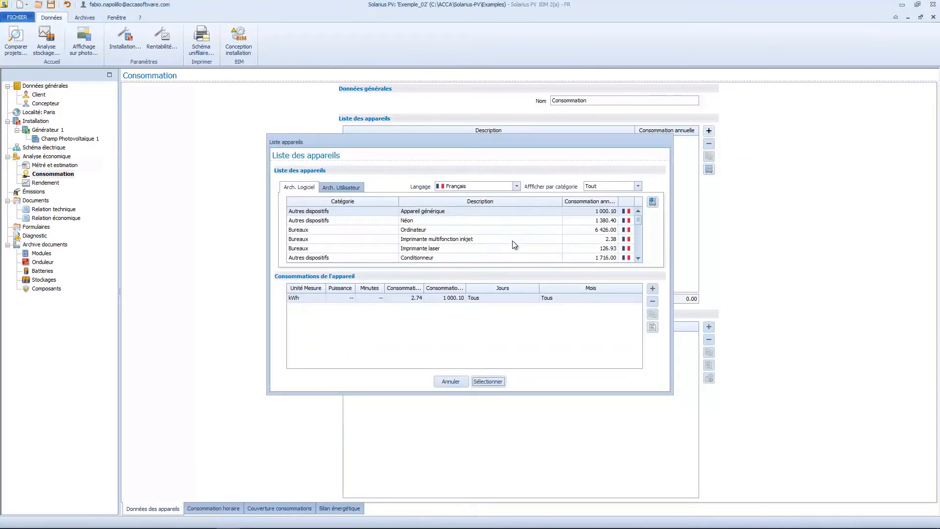
click(516, 187)
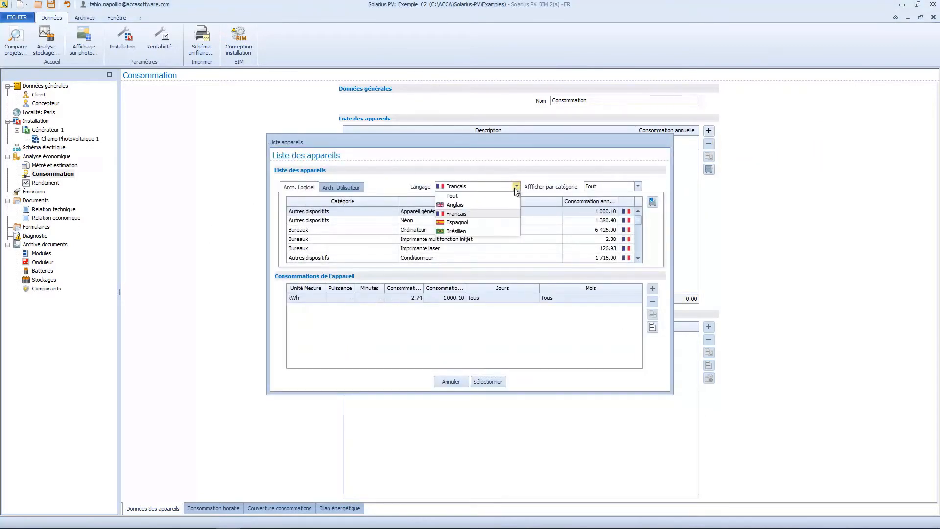
click(473, 212)
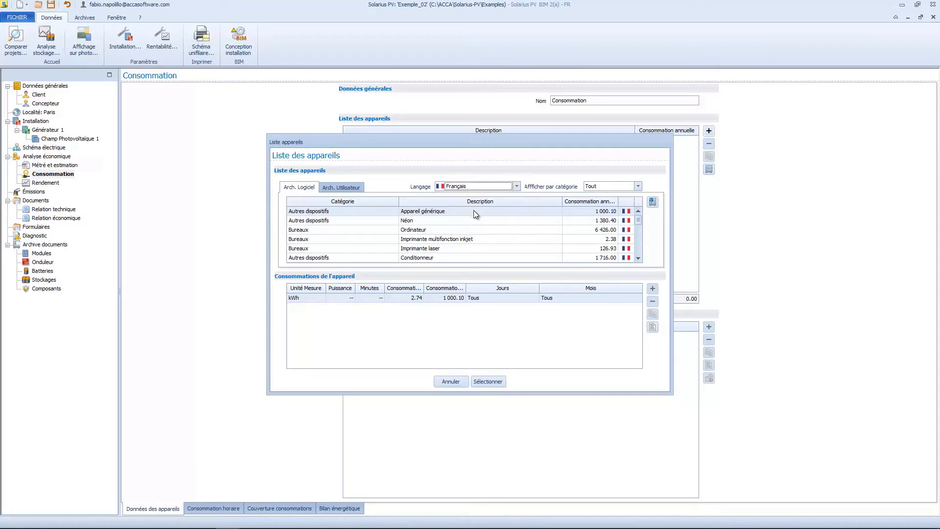
Inspect the consumption details of the Ordinateur device under Bureaux and copy the device to the user archive.
click(297, 229)
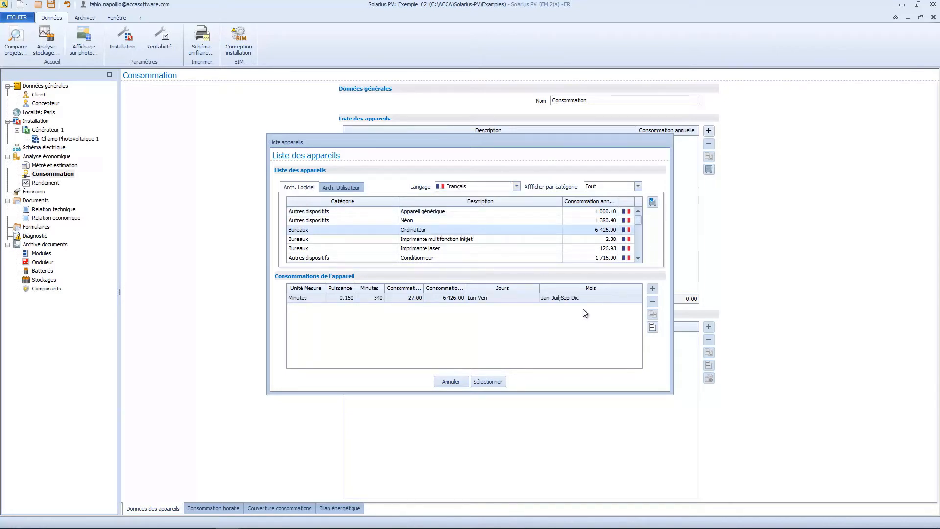
click(652, 327)
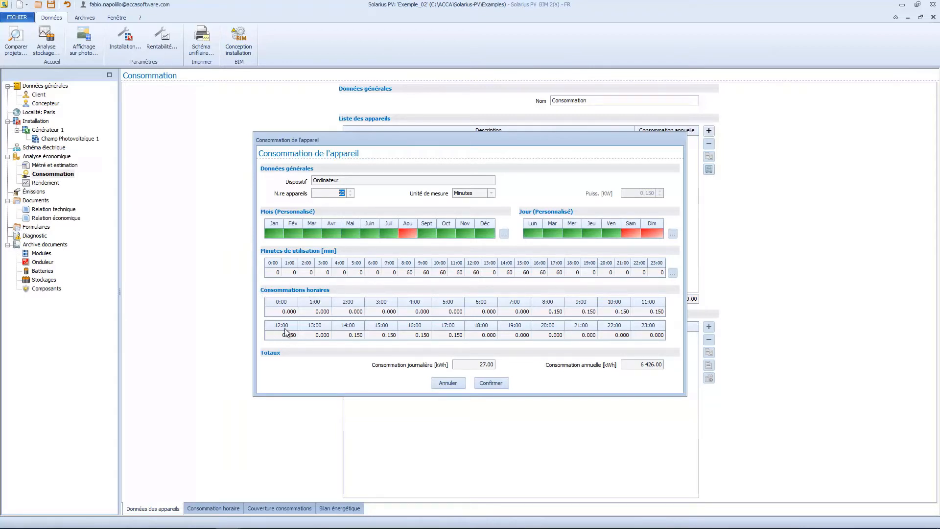
click(455, 383)
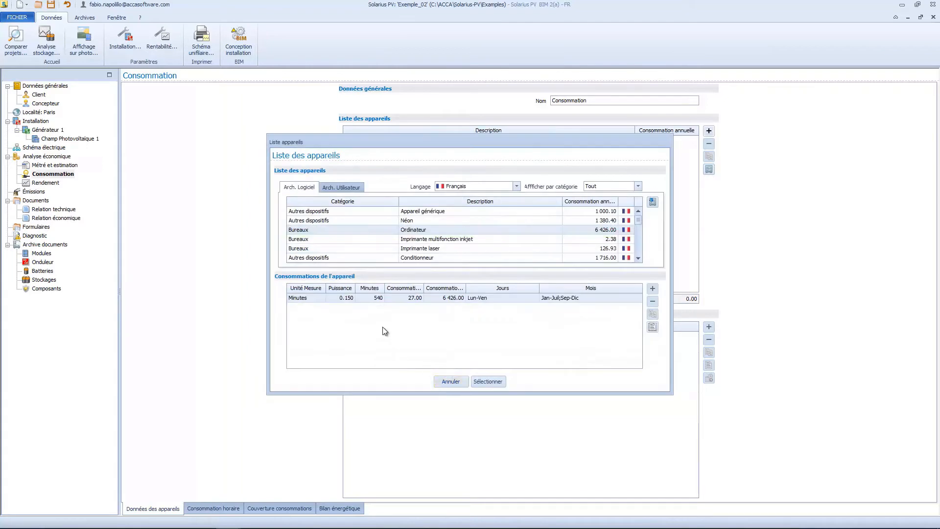
click(653, 202)
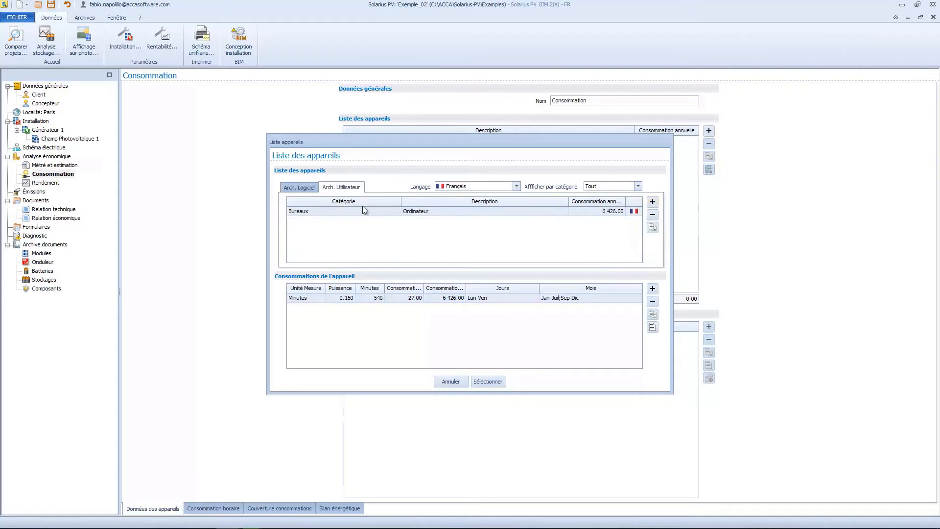
Set the archived Ordinateur to 10 devices, unit Minutes, 0.200 kW and 60 minutes in one more hour, and add it to the project's device list.
click(652, 327)
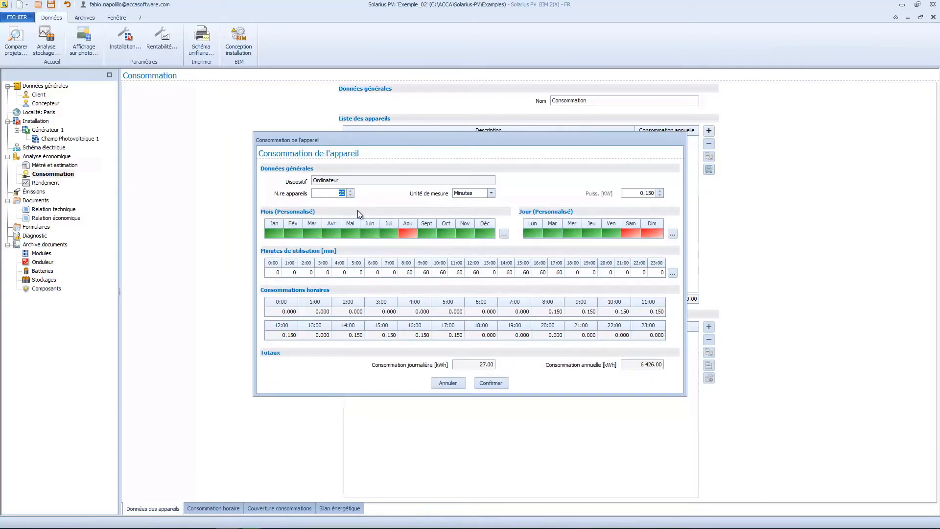
text(10)
click(490, 194)
click(474, 210)
key(Tab)
text(0.20060)
key(Return)
click(490, 382)
click(487, 381)
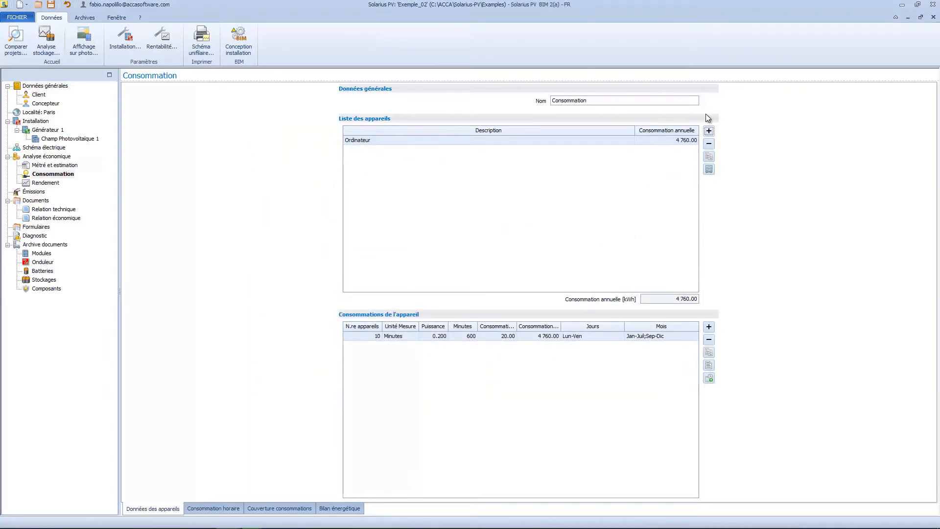
Delete the Ordinateur from the device list and add a new device named "Nouveau dispositif".
click(707, 144)
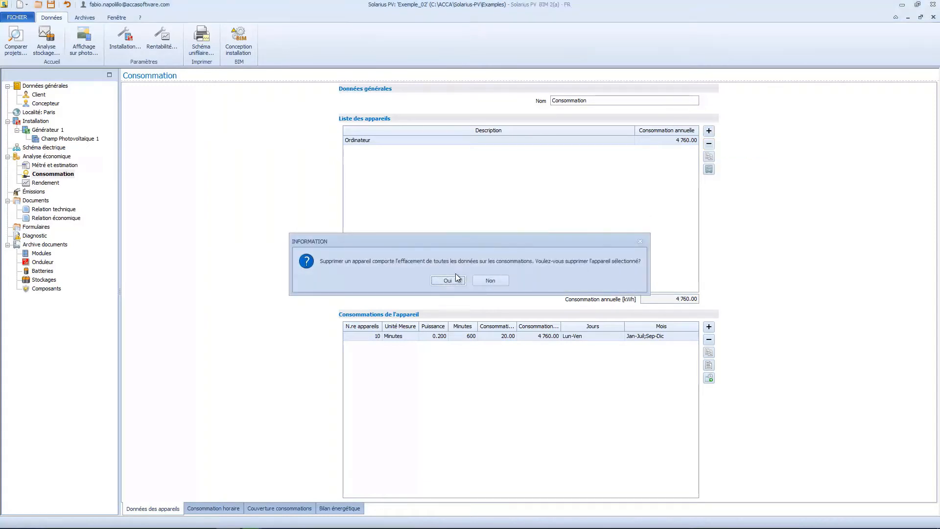
click(448, 280)
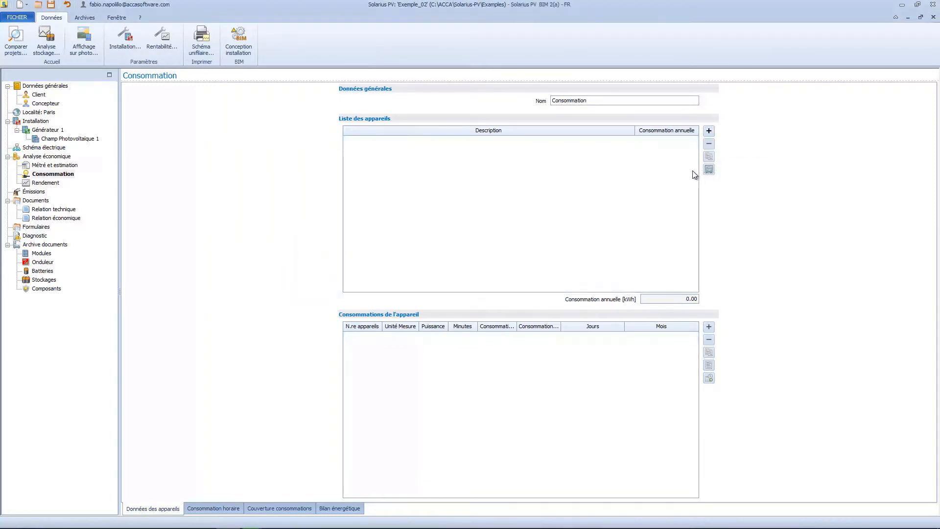
click(708, 130)
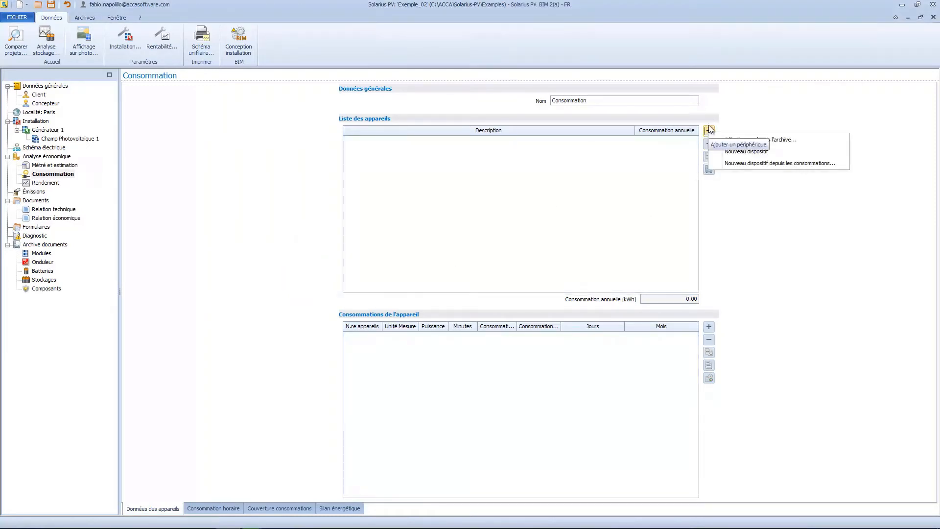
click(772, 152)
click(378, 141)
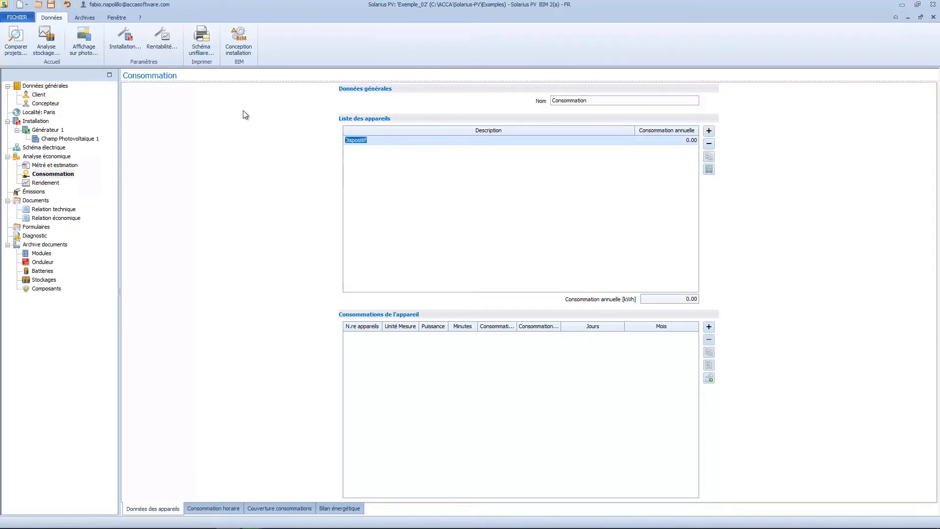
text(Nouveau dispositi)
Start a consumption entry for Nouveau dispositif with the months preset Automne and the days preset Fériés.
click(708, 326)
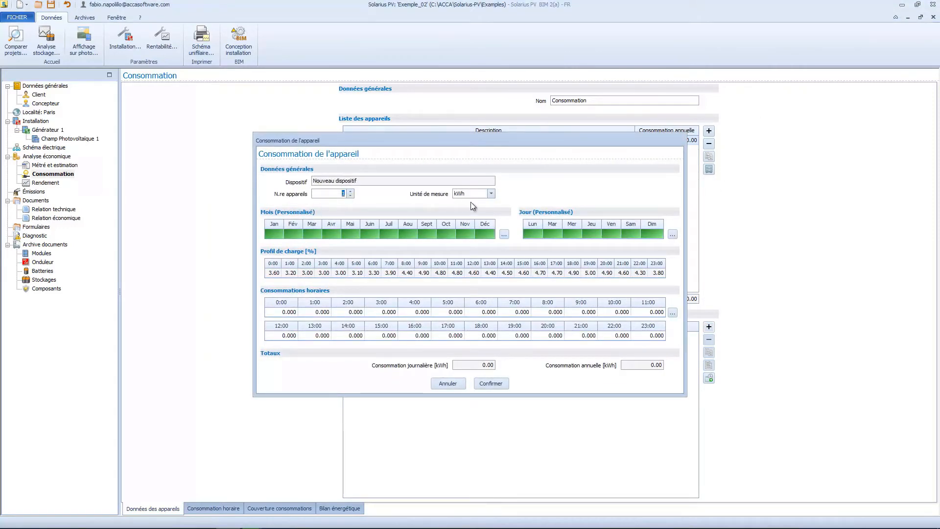
key(Tab)
click(504, 234)
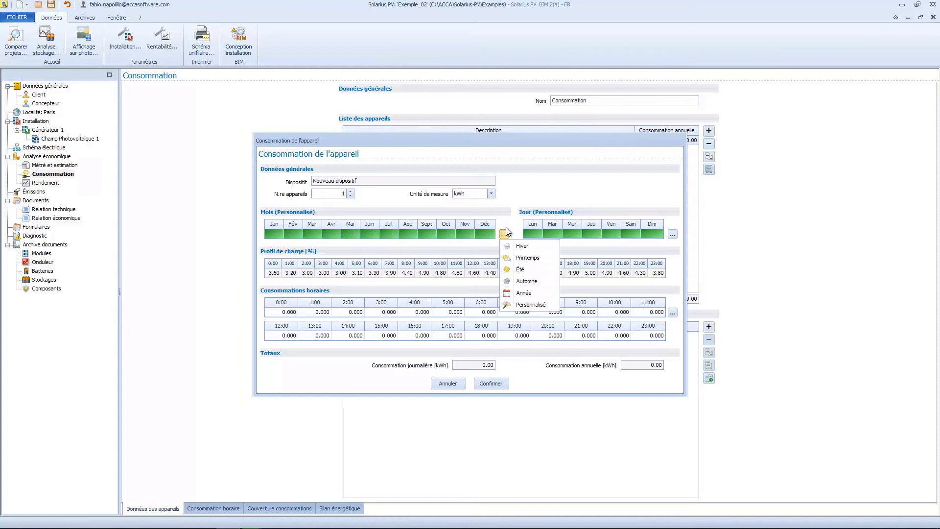
click(527, 281)
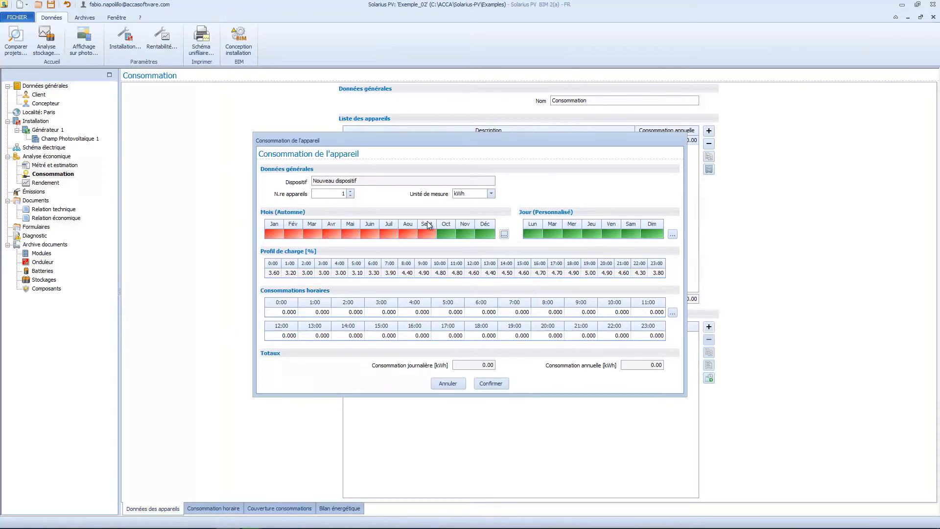
click(672, 234)
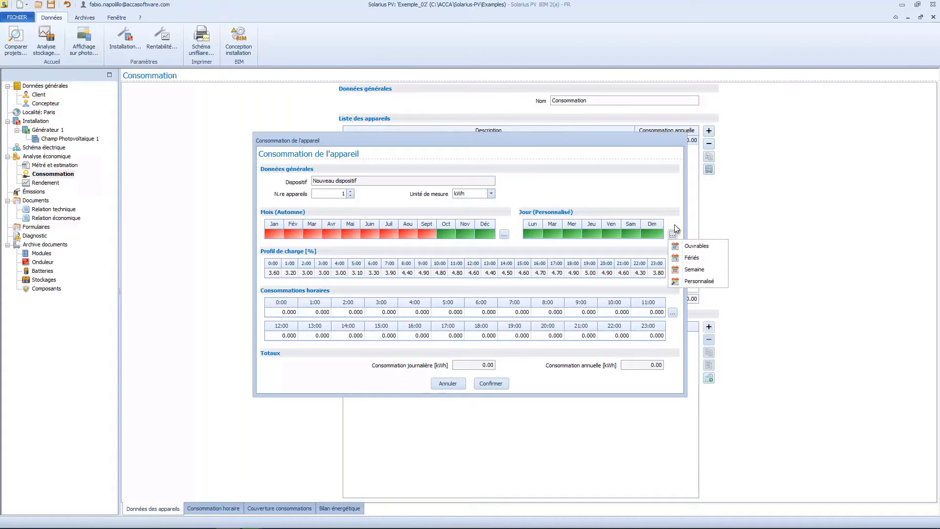
click(690, 257)
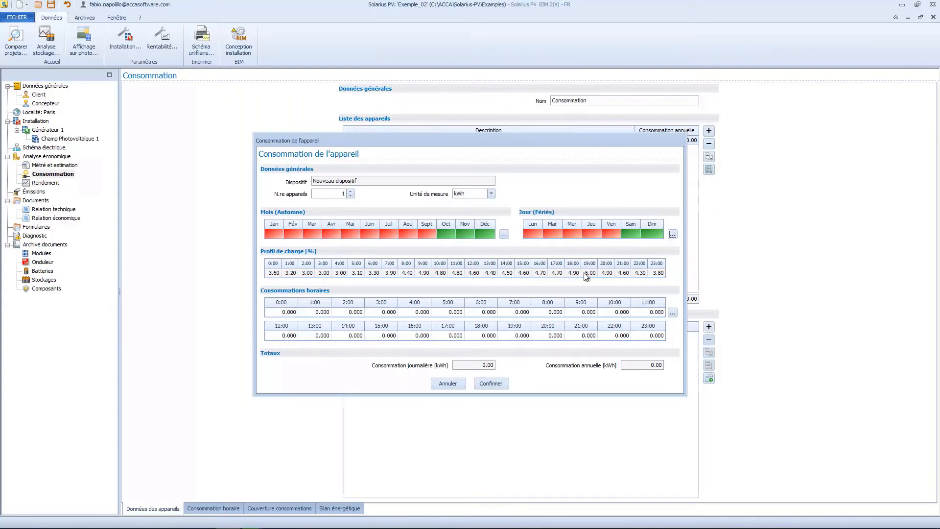
Set the hourly consumption from 18 to 21 to 0.25 kWh and save the device's consumption entry.
click(672, 312)
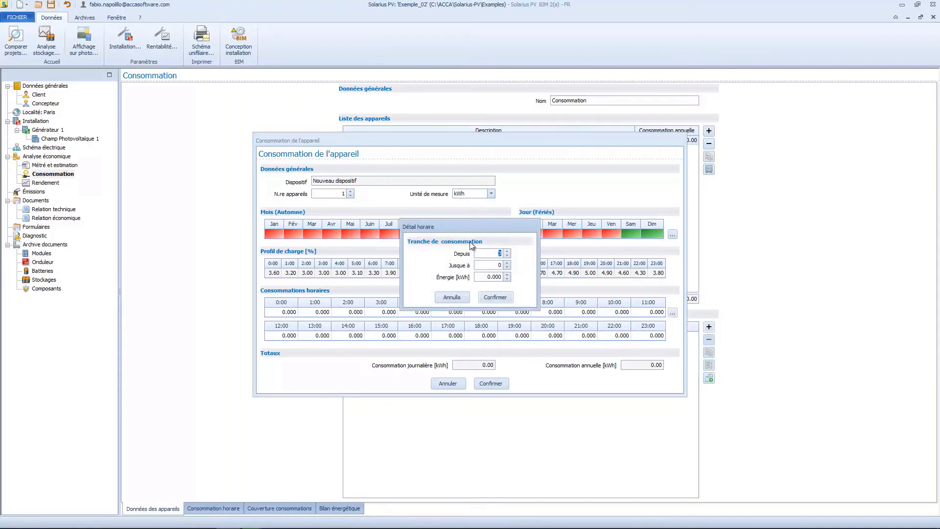
text(18)
text(21)
key(Tab)
text(0.25)
click(494, 296)
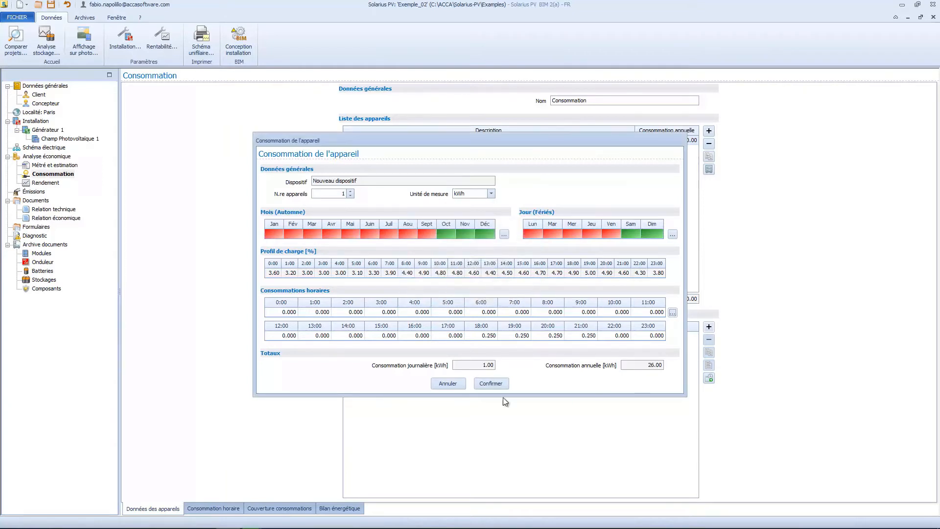
click(506, 383)
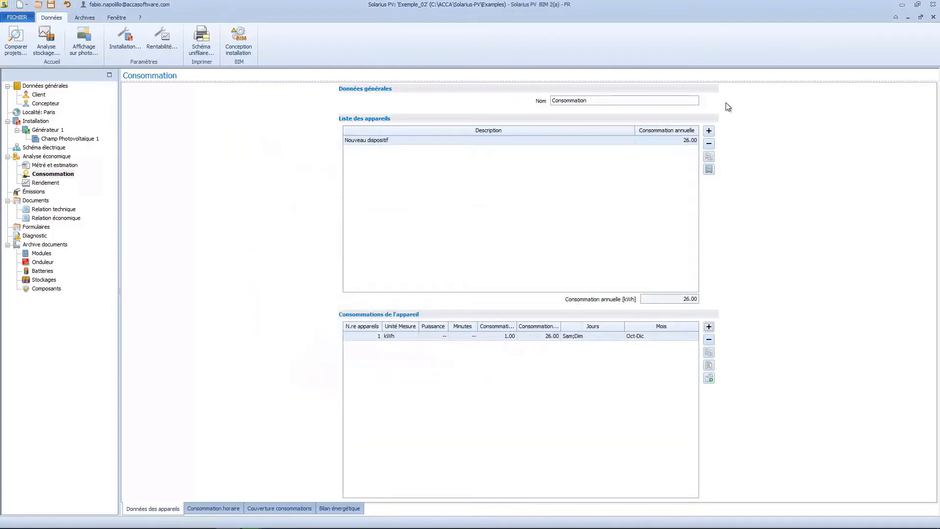
Change the entry's unit of measure to Minutes, with a power of 0.500 kW and 45 minutes of use at 12:00.
click(709, 365)
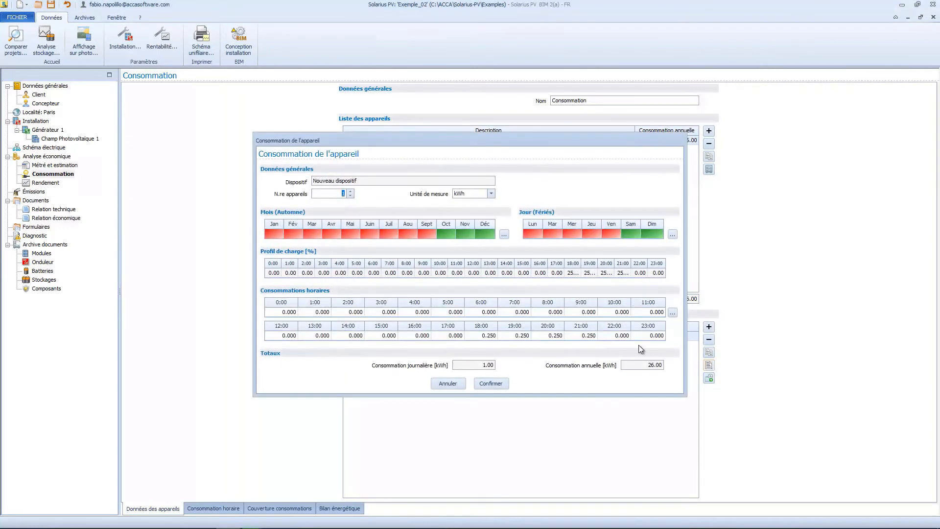
click(491, 194)
click(474, 210)
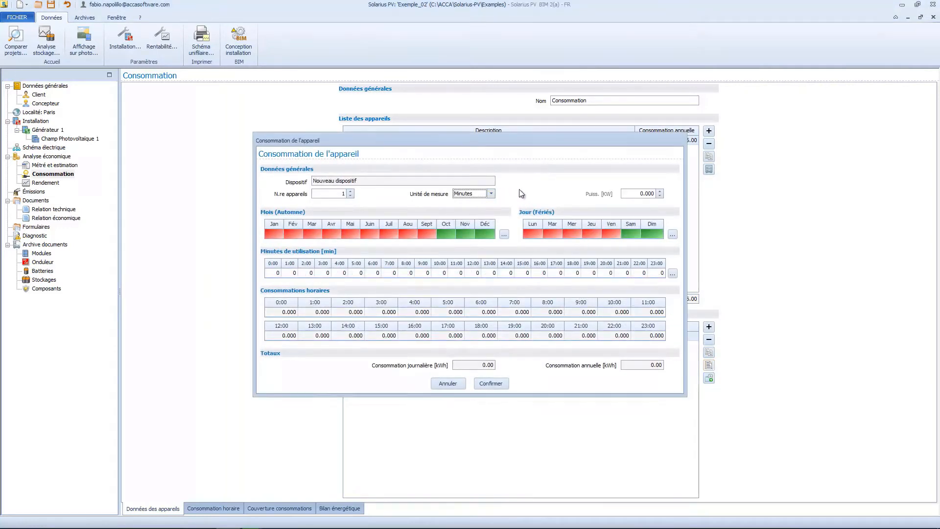
click(648, 194)
text(0.500)
click(473, 273)
text(45)
key(Return)
click(491, 384)
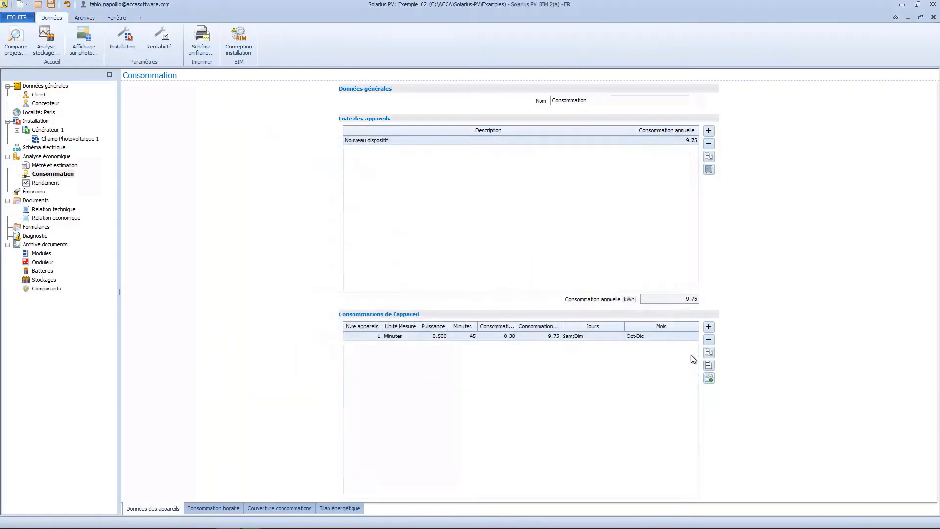
Change the consumption entry's unit of measure to % and set the daily energy to 0.250 kWh.
click(709, 365)
click(466, 194)
click(458, 218)
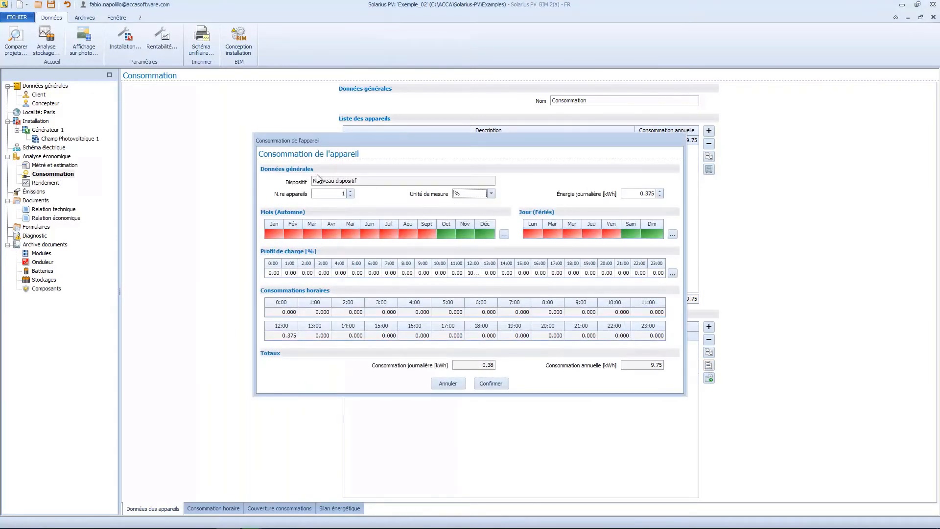
key(Tab)
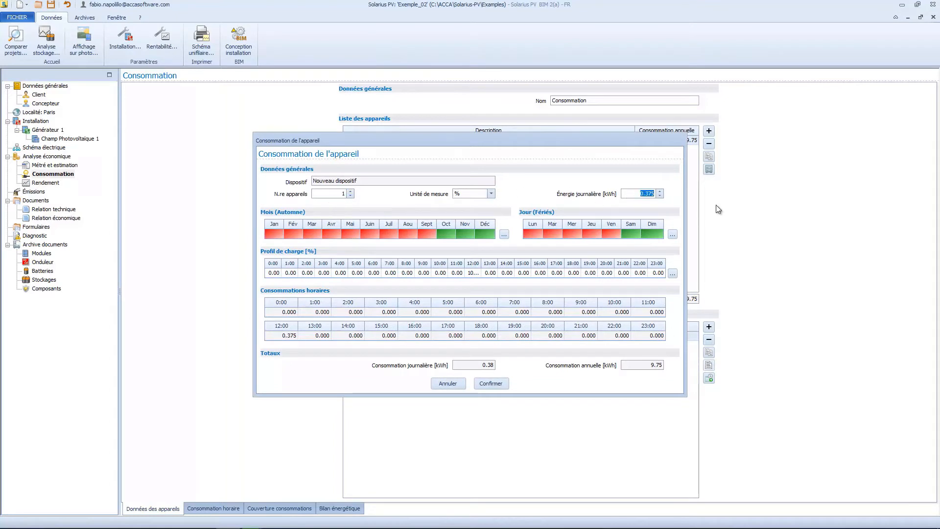
text(0.250)
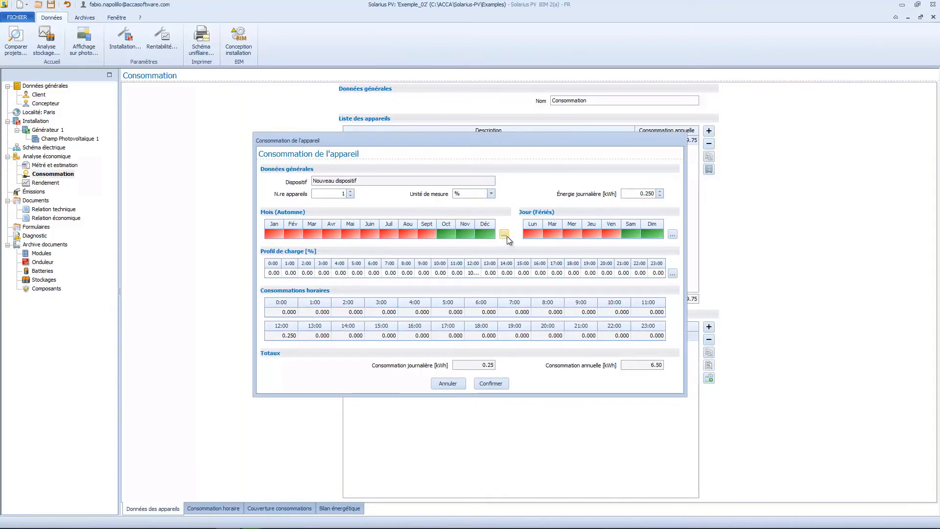
Try the Hiver months preset on the consumption entry and set the months to Année.
click(507, 236)
click(506, 243)
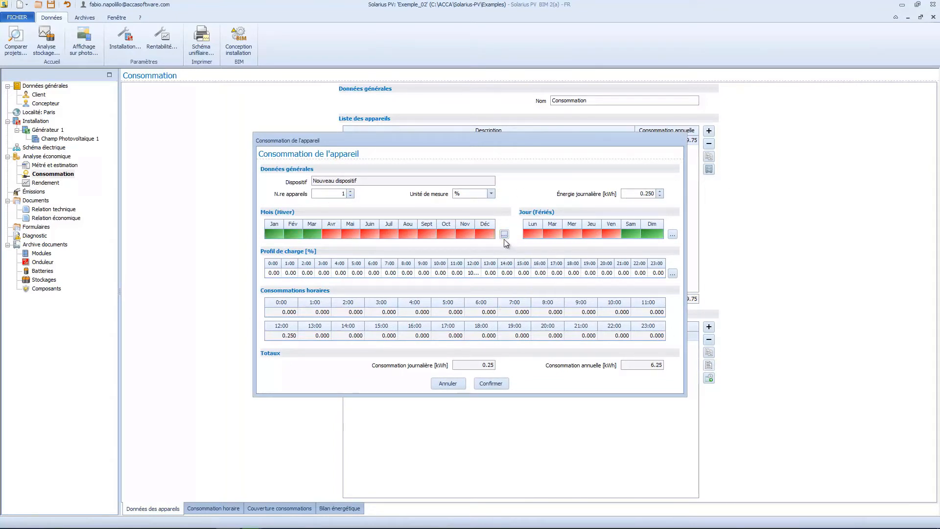
click(505, 234)
click(521, 303)
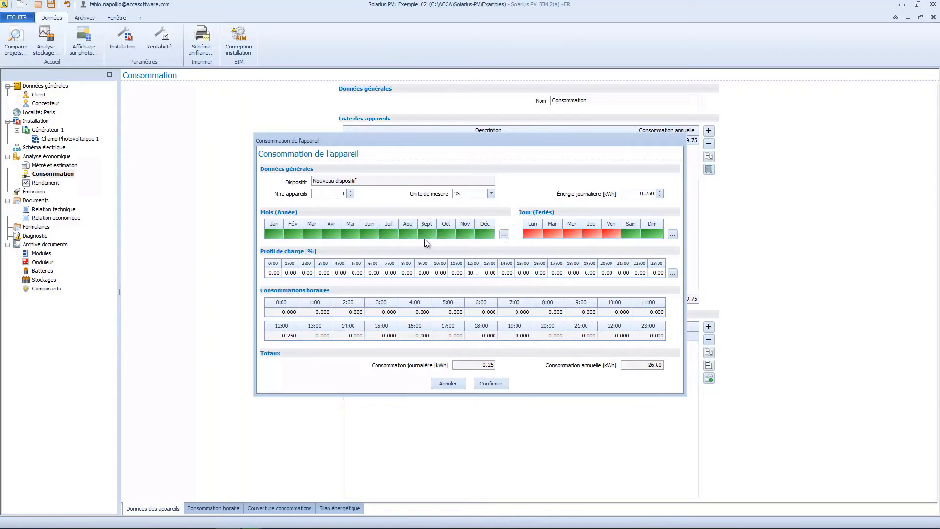
Try the Fériés and Semaine day presets, and switch the days to Personnalisé, toggling Monday through Sunday.
click(673, 234)
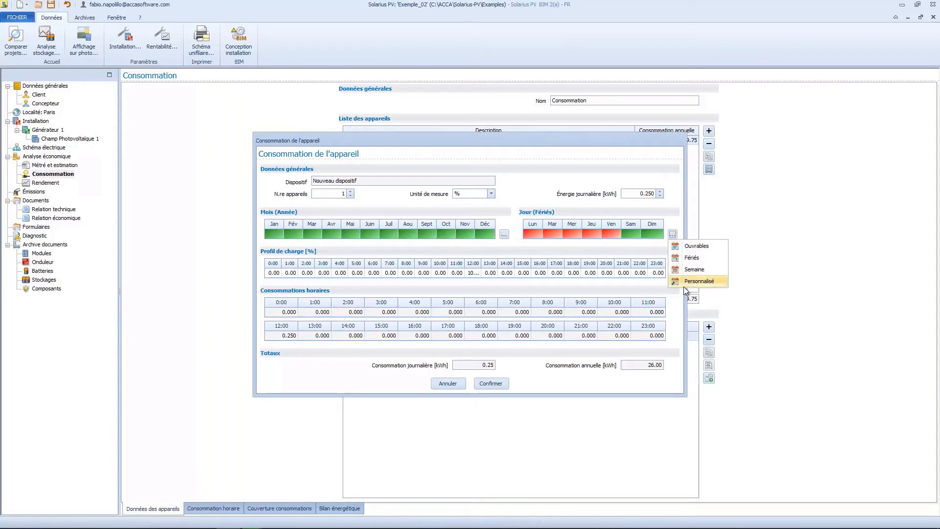
click(680, 258)
click(672, 234)
click(681, 269)
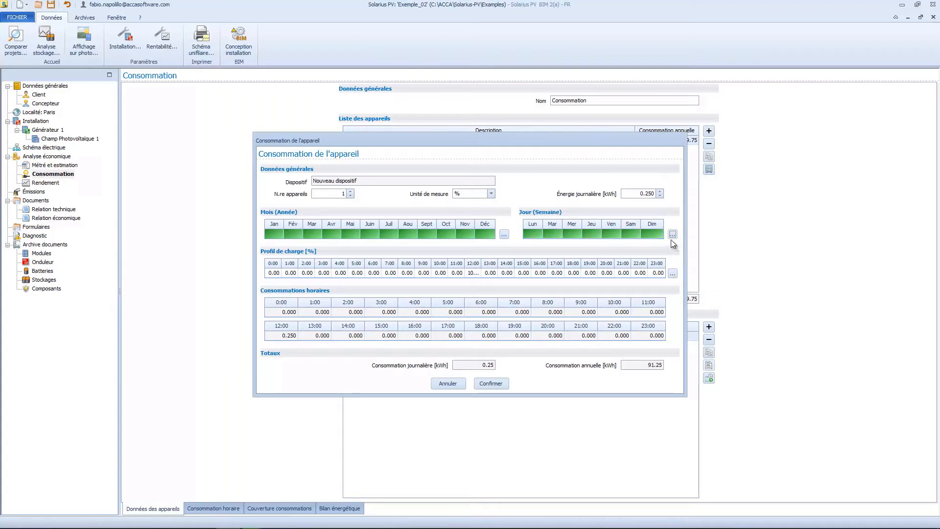
click(672, 236)
click(678, 281)
drag(532, 234, 653, 235)
Try the Moyen, Bureau Ouvrables and Bureau Fériés load profiles, apply Bureau Fériés to the consumption entry, and discard the entry.
click(672, 273)
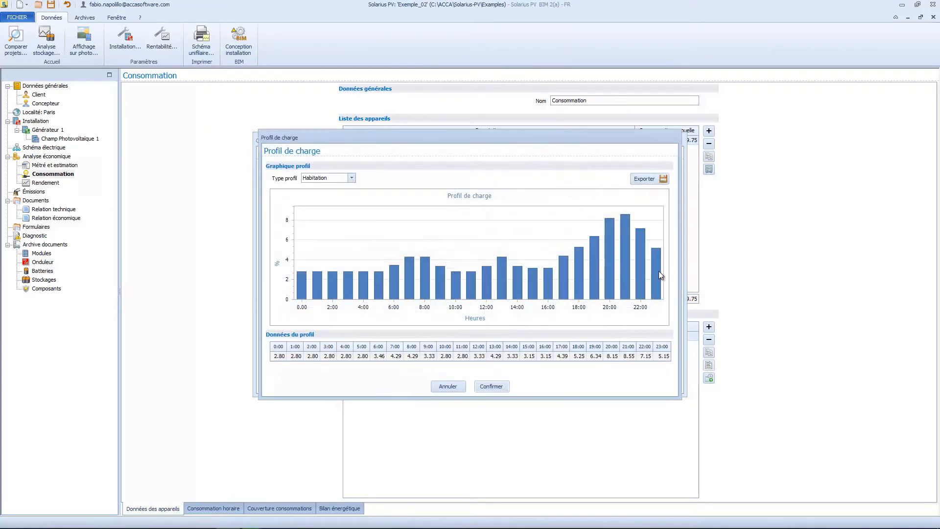
click(338, 178)
click(337, 184)
click(337, 177)
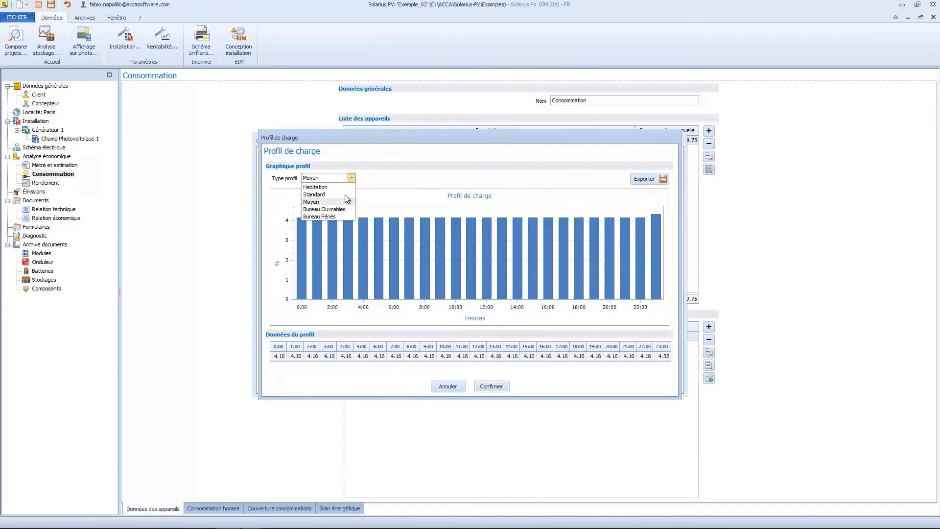
click(324, 209)
click(351, 178)
click(335, 216)
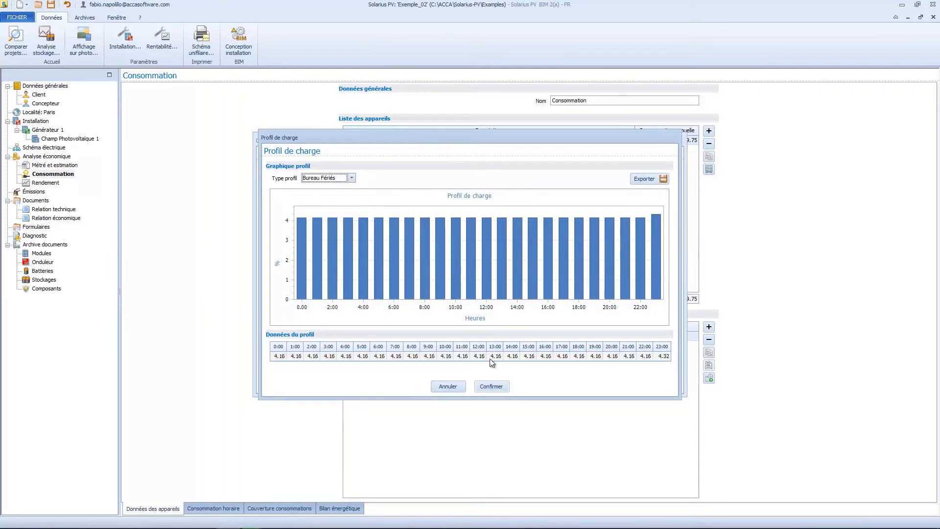
click(490, 387)
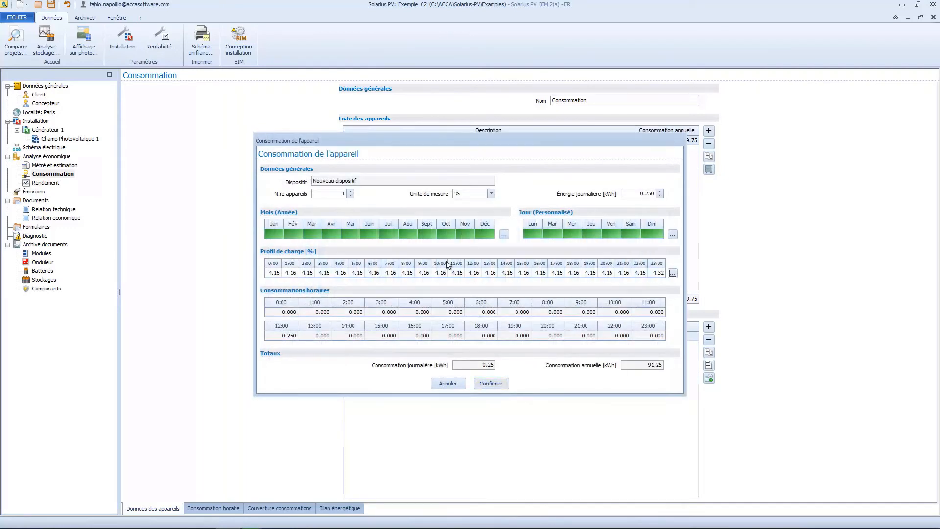
click(448, 384)
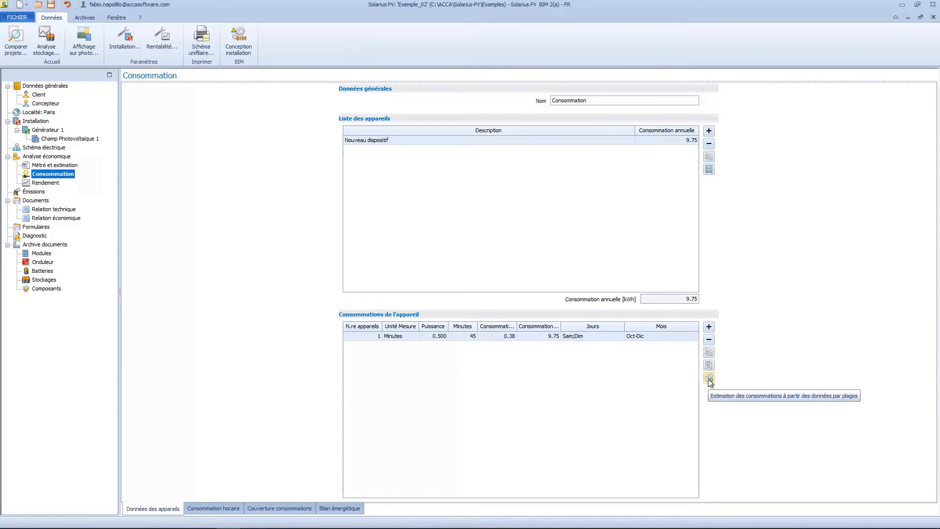
Start estimating consumption from time-band data, try the Mono-horaire and Bi-horaire types, and set the type to Tri-horaire.
click(710, 380)
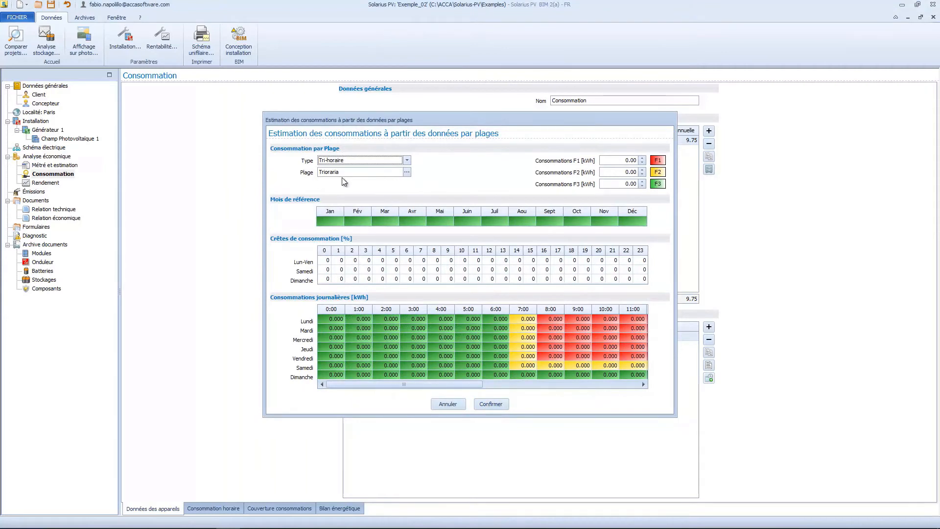
click(406, 161)
click(406, 161)
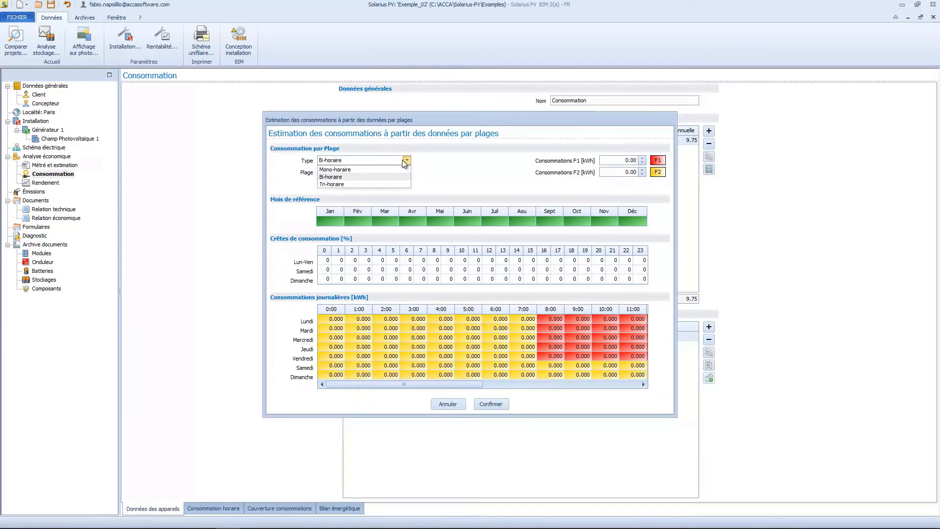
click(343, 170)
click(406, 160)
click(388, 175)
click(403, 161)
click(365, 184)
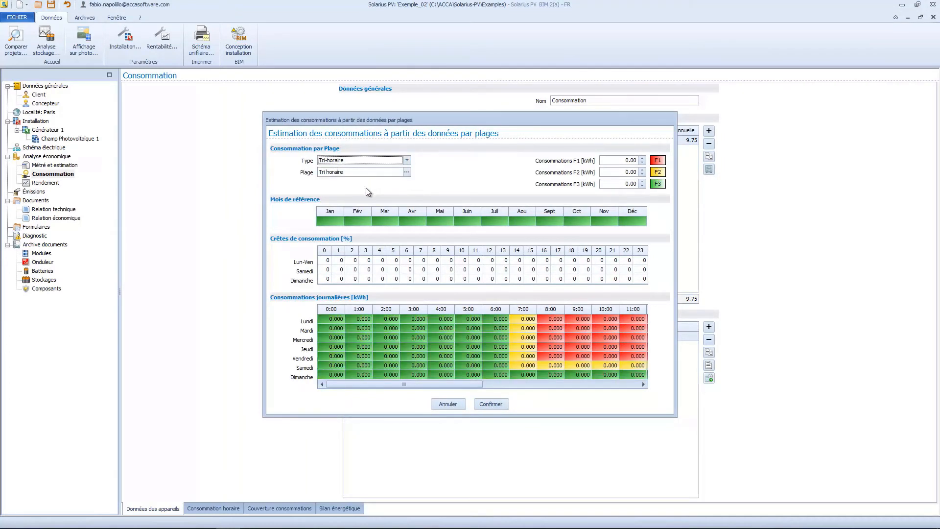
Examine the Tri-horária, Three-hourly and French Tri horaire bands in the software archive of time bands.
click(407, 173)
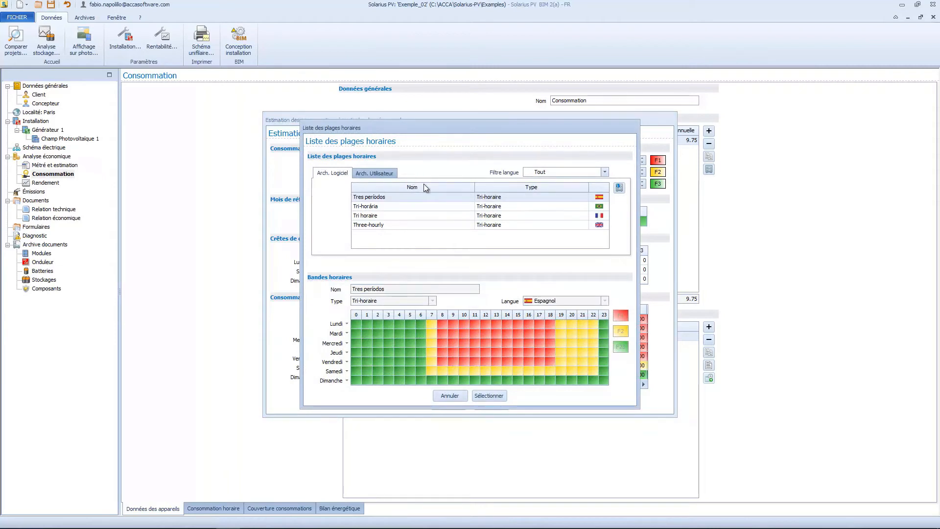
click(390, 207)
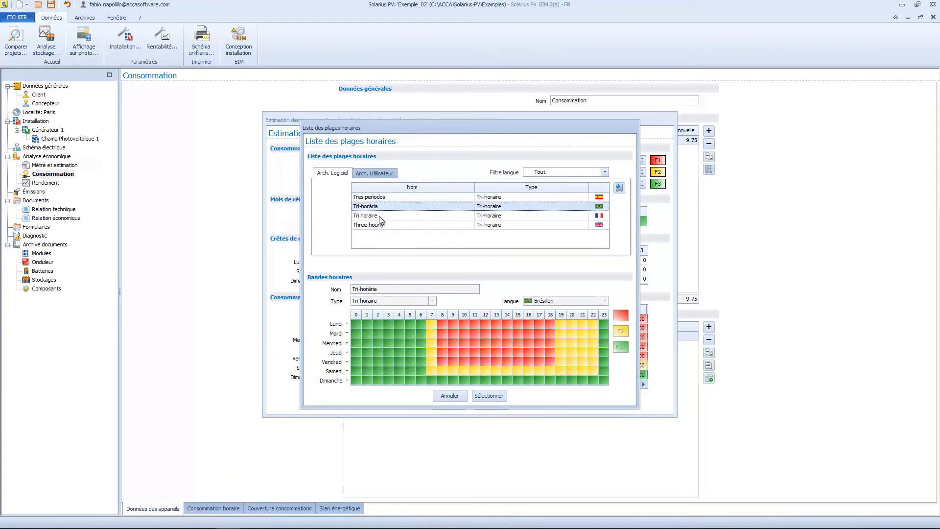
click(379, 215)
click(380, 223)
click(377, 216)
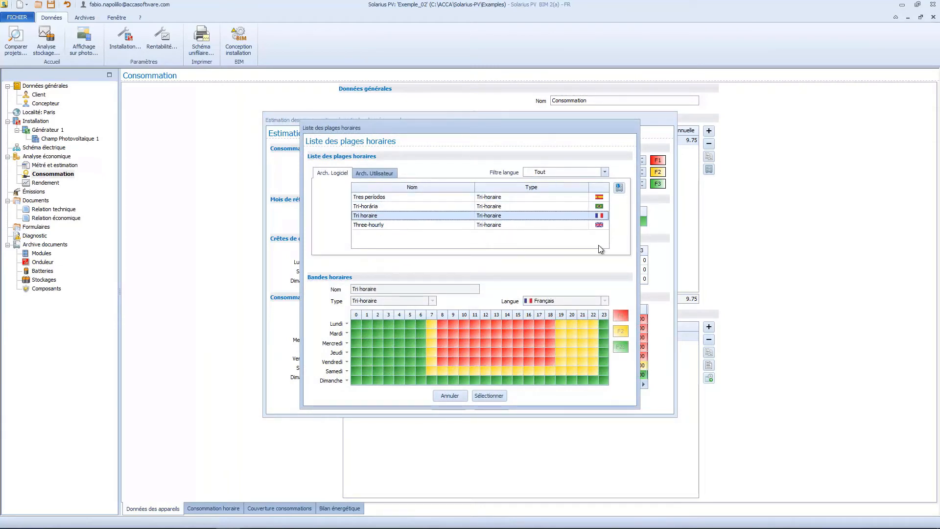
Copy the French Tri horaire band to the user archive, try marking weekday 7:00 slots as F1, and choose Français as its language.
click(619, 187)
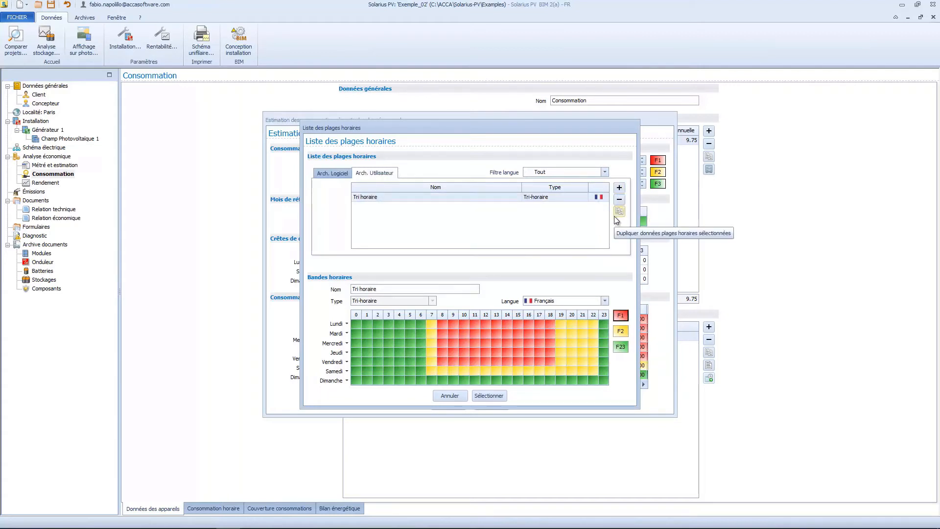
click(433, 332)
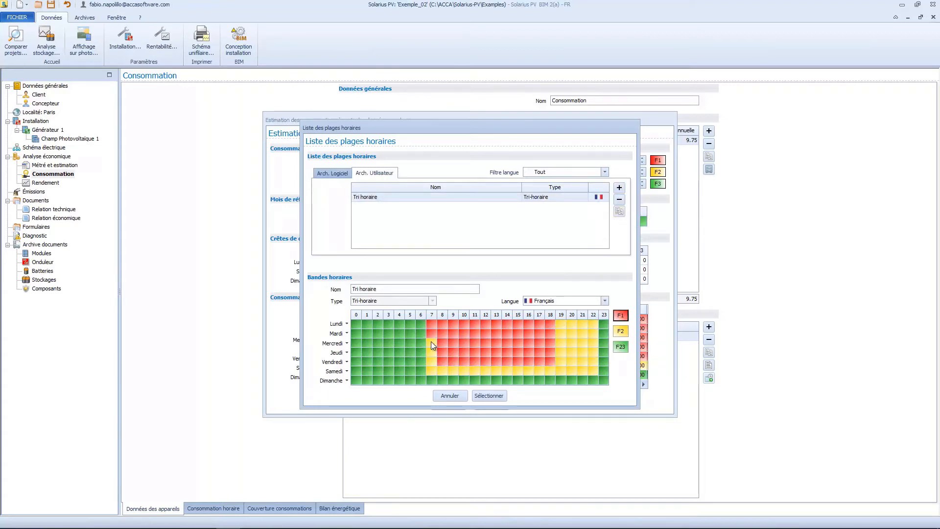
click(431, 341)
click(433, 352)
click(580, 299)
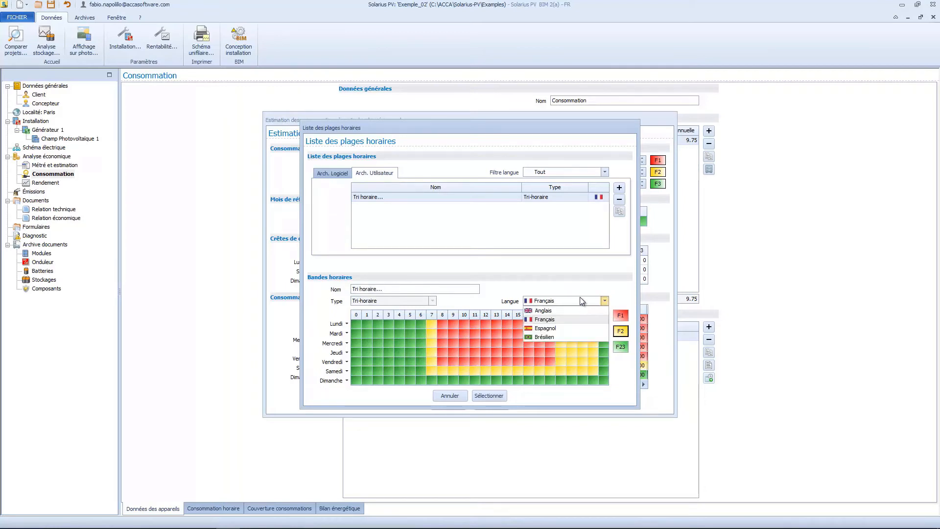
click(558, 320)
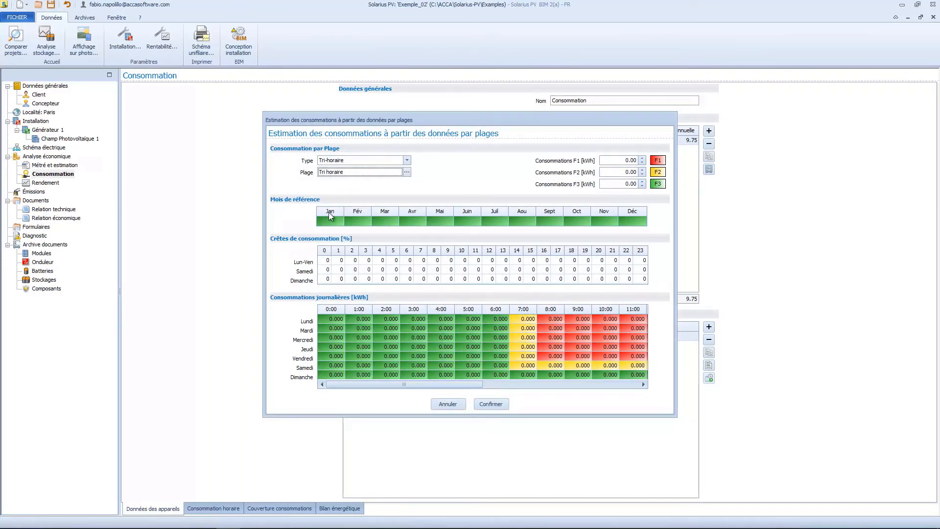
Limit the reference months to January and February and set the consumptions to 450 kWh for F1, 350 for F2 and 250 for F3.
drag(379, 221, 419, 223)
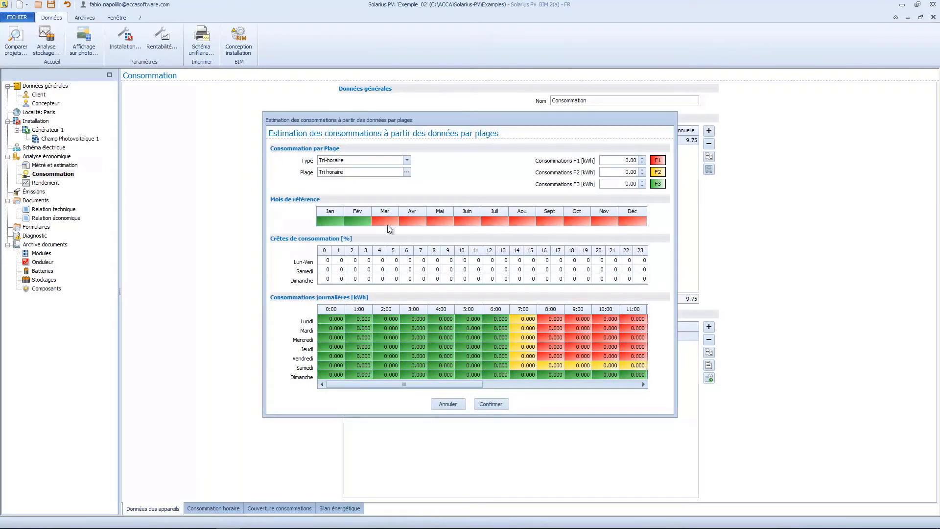
click(609, 160)
click(619, 175)
text(3)
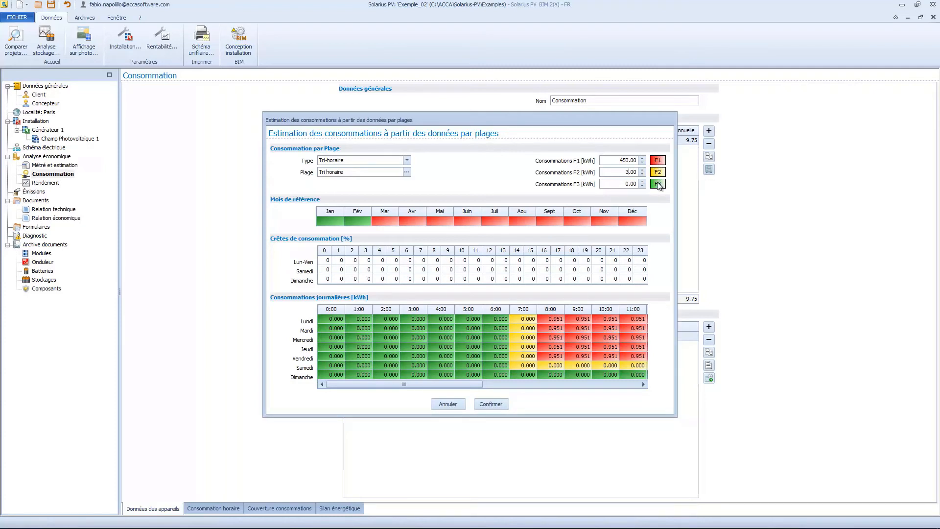
text(50)
text(2)
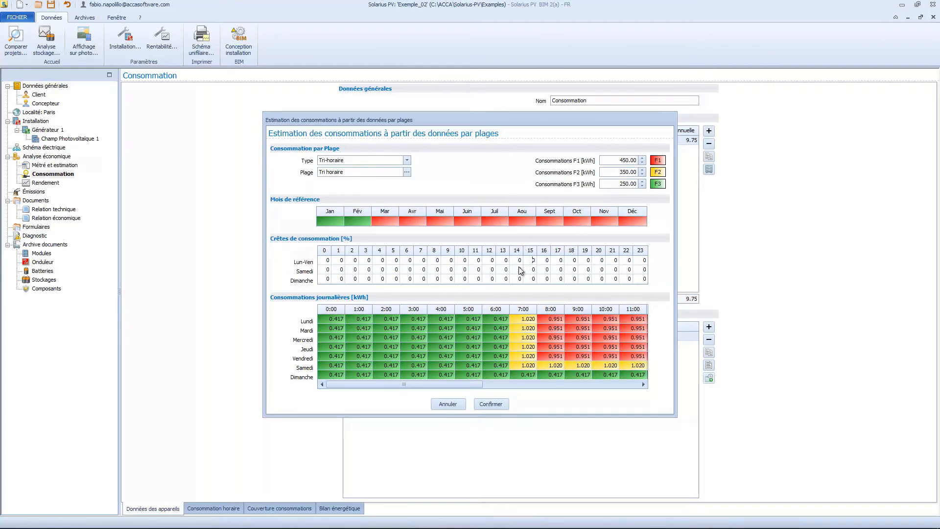
Set the Lun-Ven consumption peak at hour 12 to 50%, review the daily consumptions, and cancel the estimation.
drag(412, 385, 456, 387)
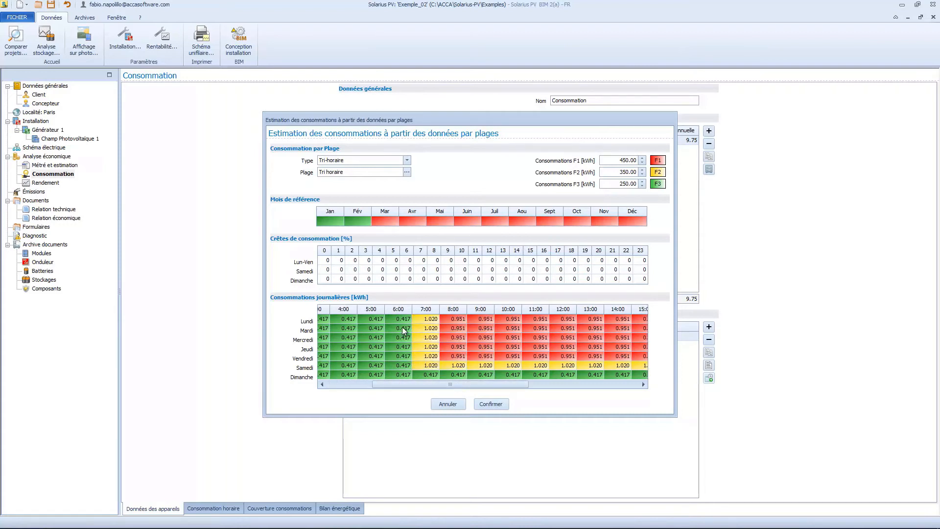
click(490, 259)
text(50)
key(Return)
drag(432, 384, 419, 384)
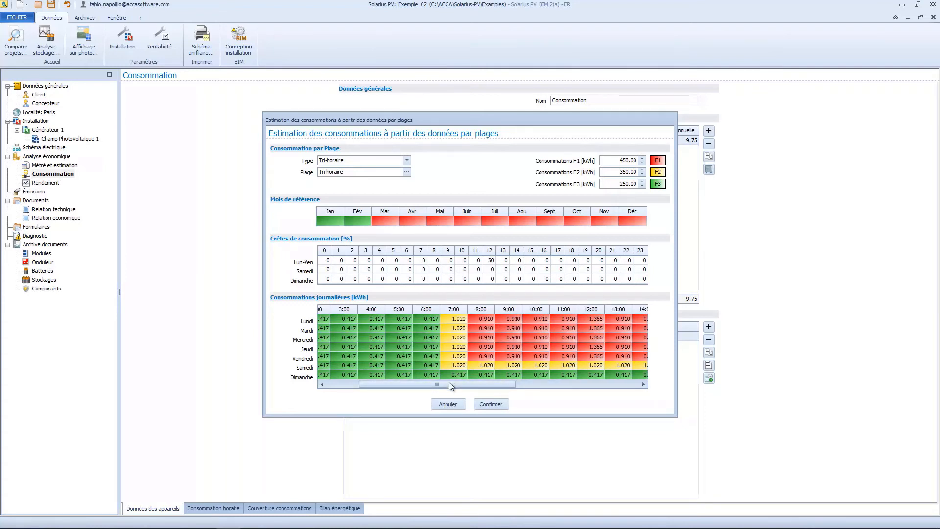
click(446, 403)
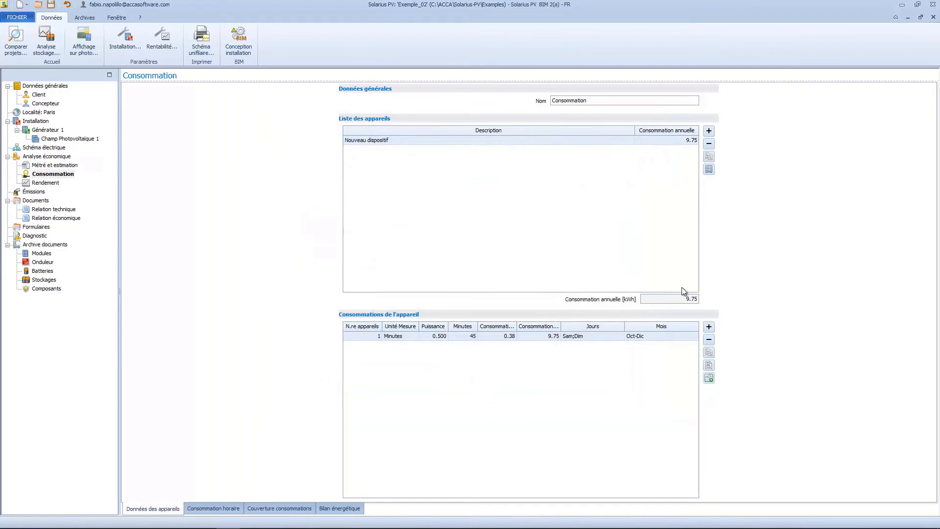
Delete the Nouveau dispositif appliance and load the archive profile Famille avec 4 personnes into the project's Consommation.
click(709, 144)
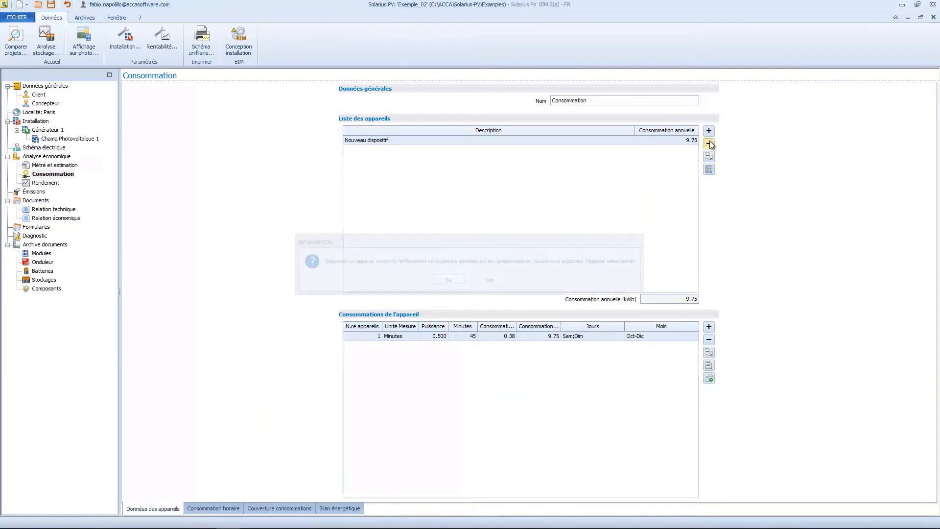
click(448, 280)
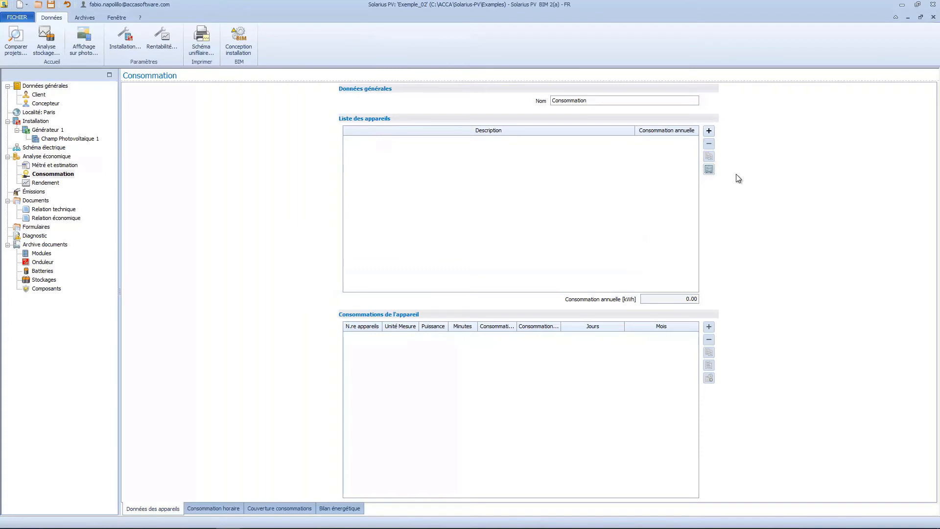
click(709, 170)
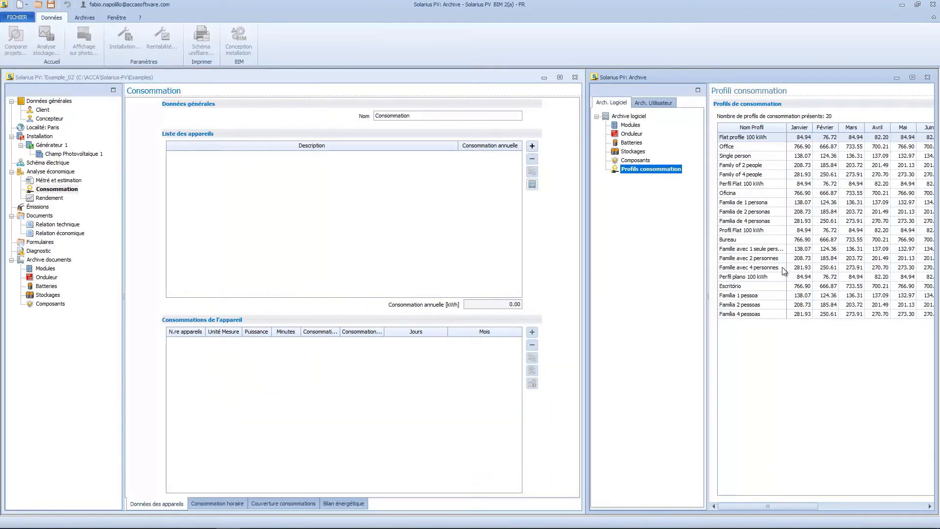
drag(783, 271, 56, 190)
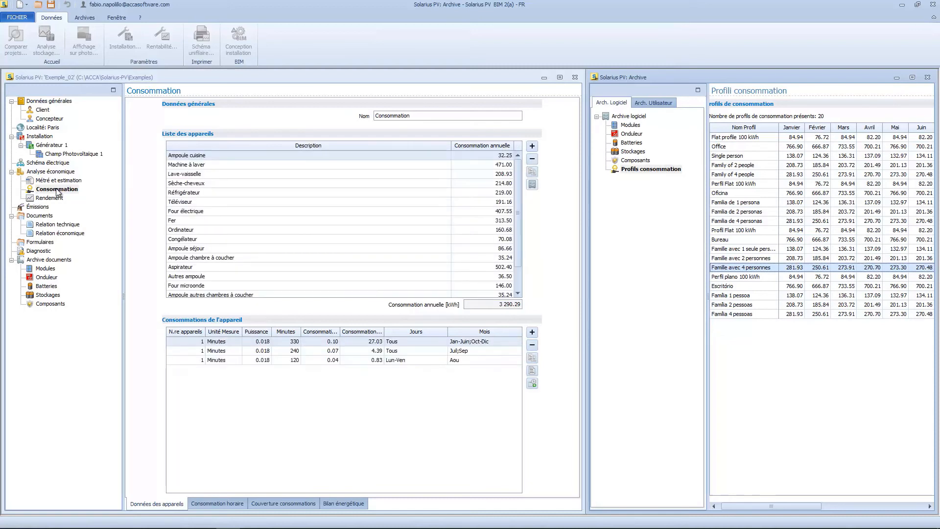
click(58, 191)
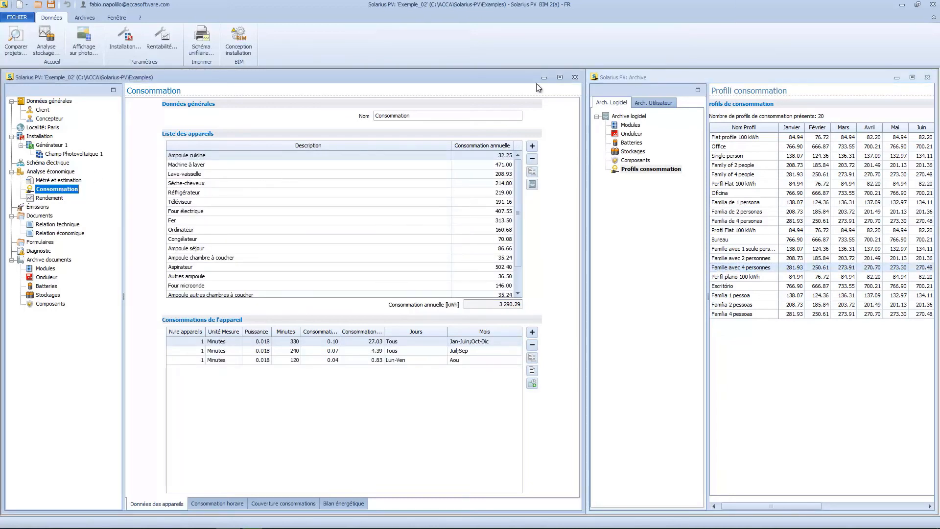
click(559, 77)
Examine the consumption entries of the Ordinateur, Aspirateur, Four microonde and Fer appliances.
click(360, 215)
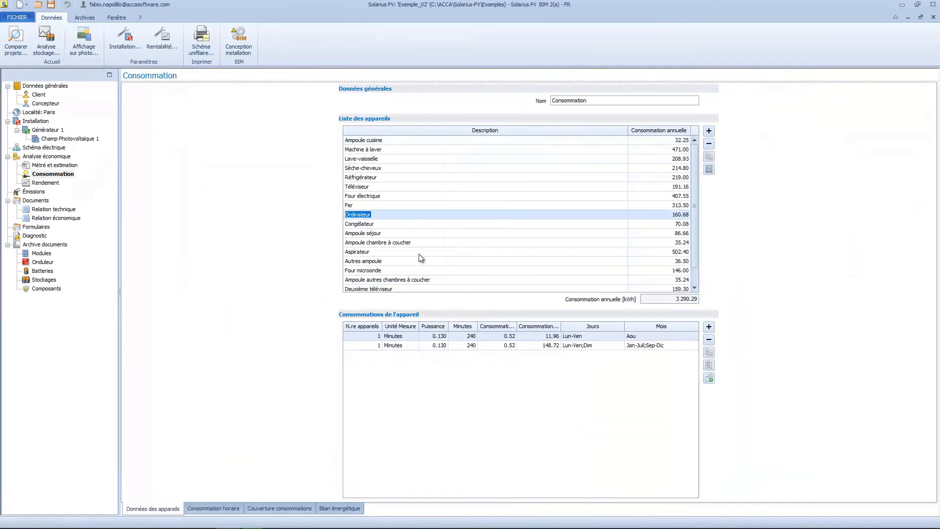
click(419, 253)
click(394, 271)
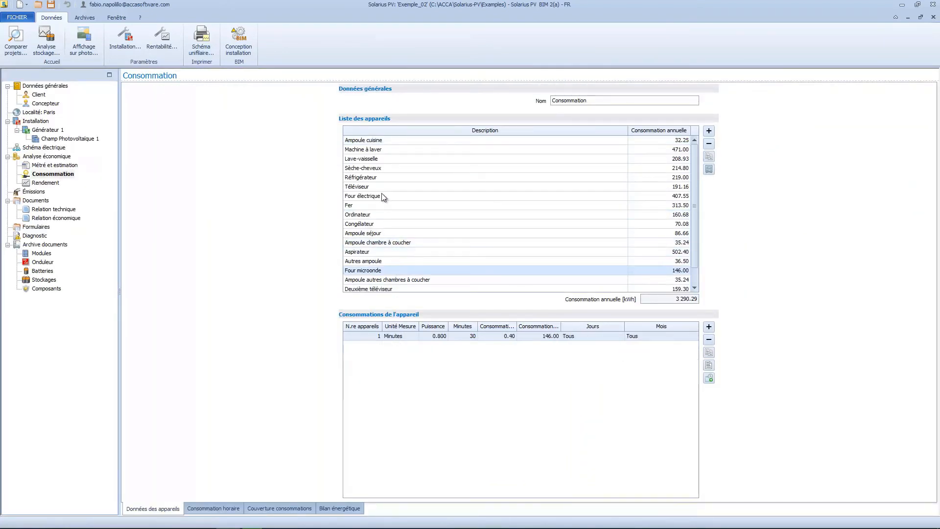
click(372, 205)
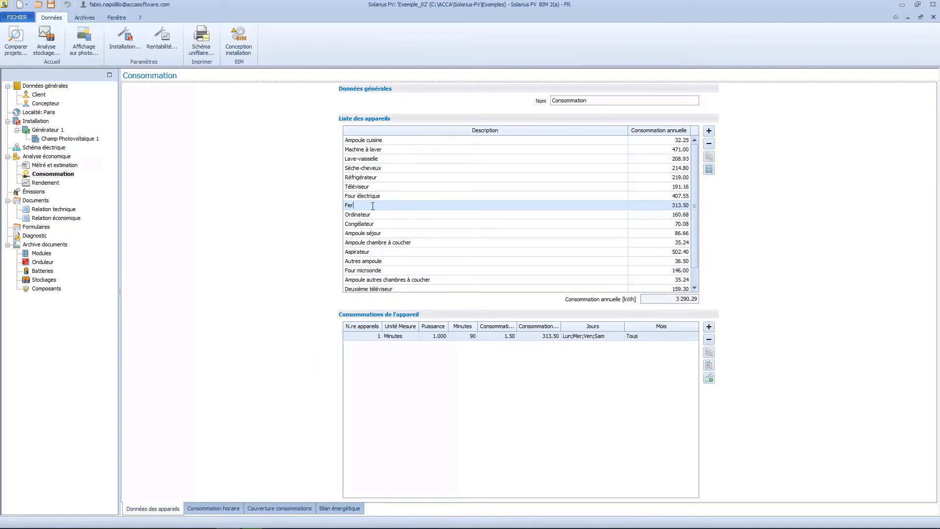
Set the number of appliances to 3 in the Téléviseur's Lun-Ven consumption entry.
click(388, 187)
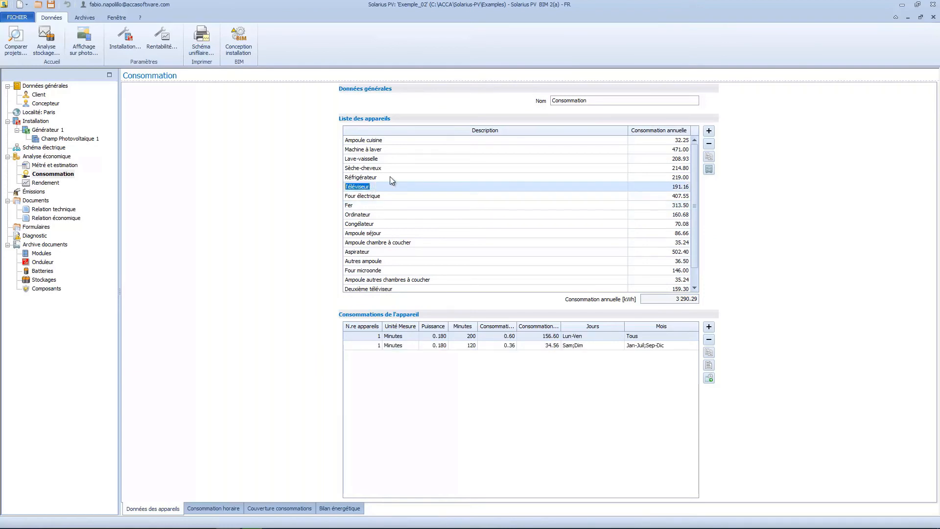
click(708, 365)
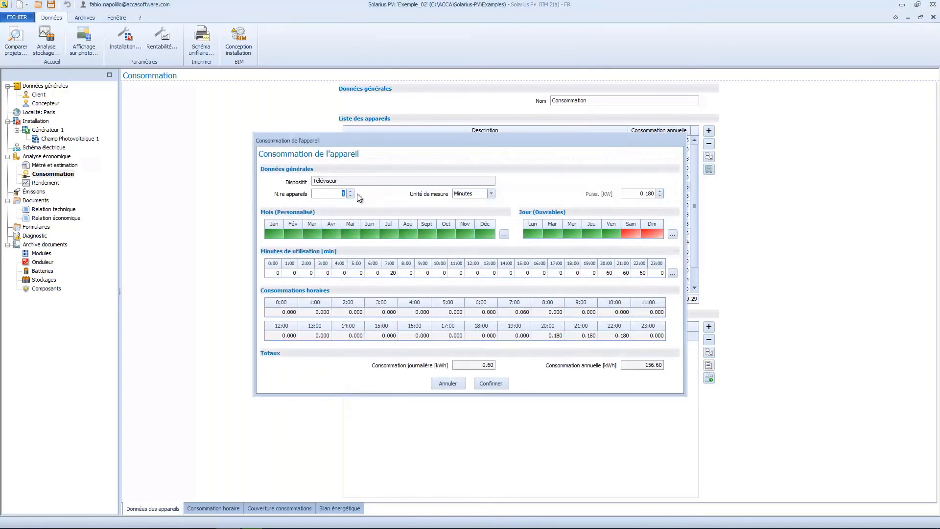
click(333, 193)
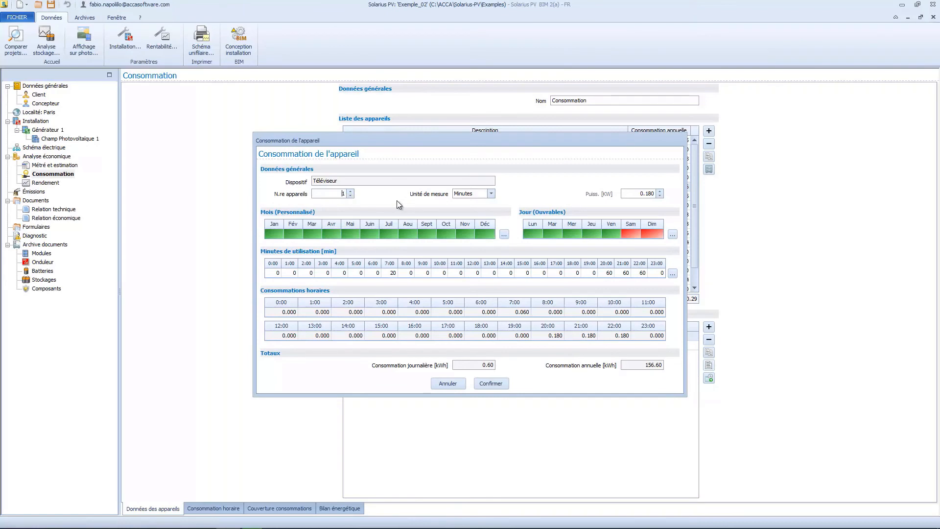
click(351, 192)
click(350, 196)
click(351, 195)
click(350, 191)
click(484, 383)
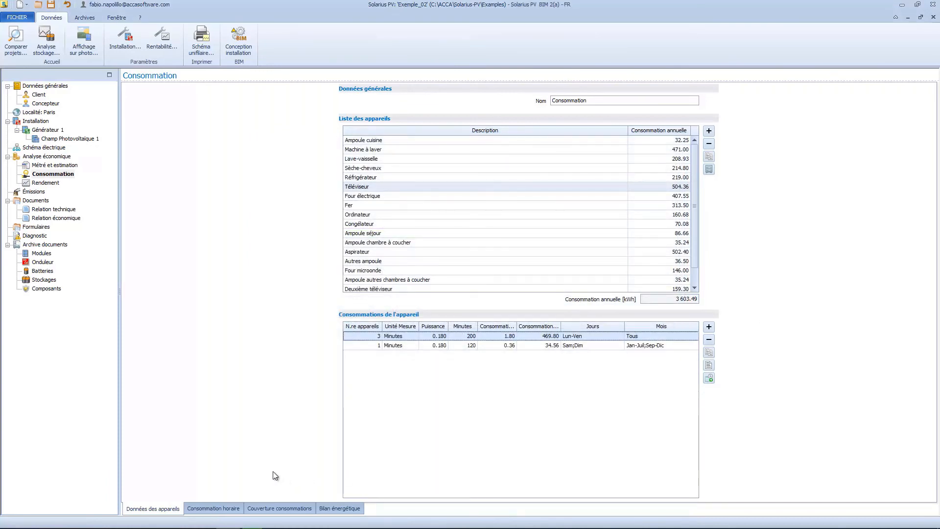
Review the project's hourly consumption and the monthly consumption summary for the whole year.
click(213, 508)
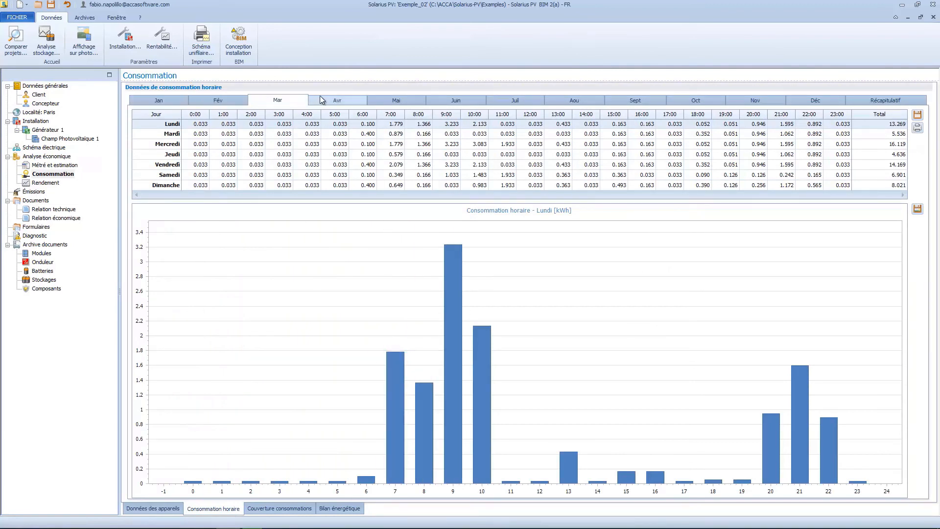
click(863, 103)
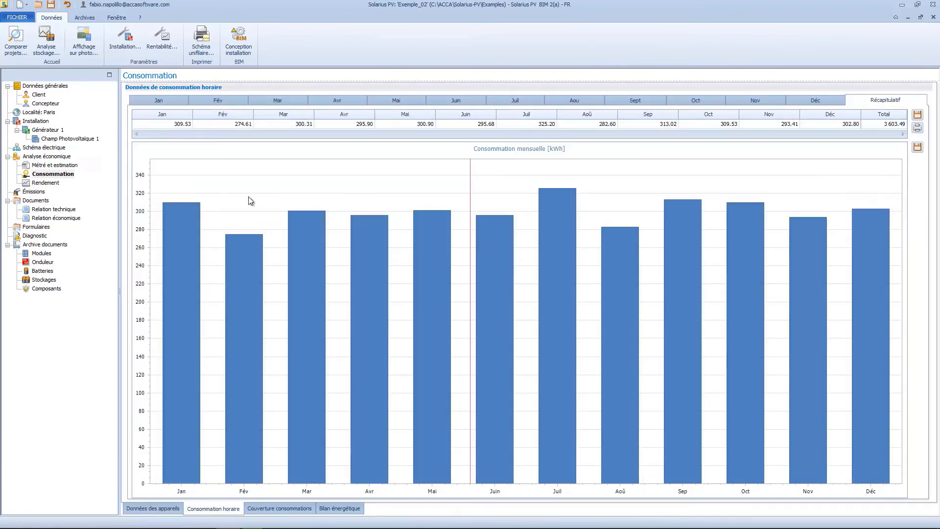
Examine January's weekly consumption coverage (Couverture des consommations) for Vendredi and Lundi.
click(270, 508)
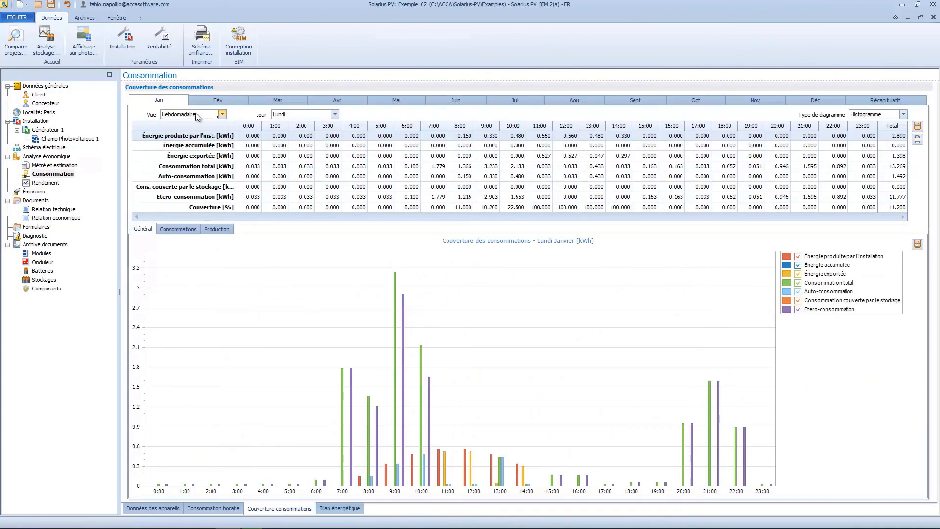
click(275, 114)
click(294, 154)
click(289, 115)
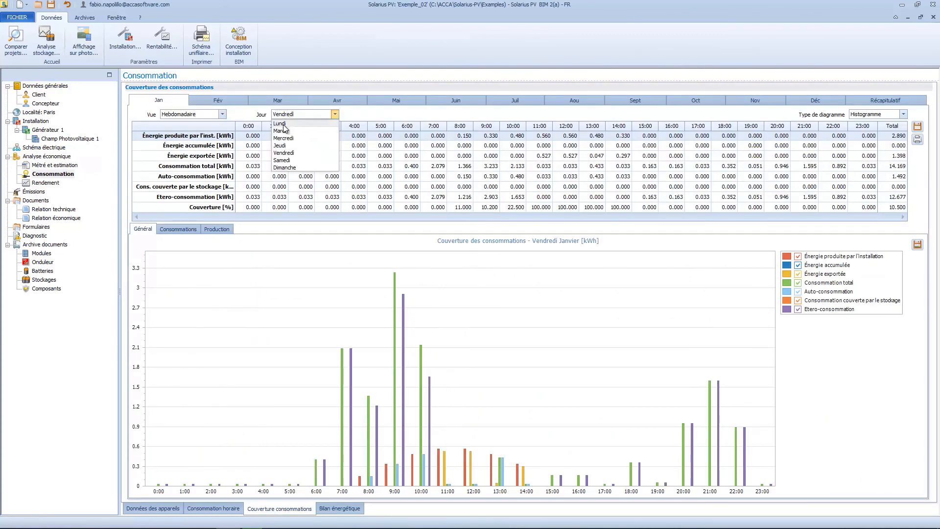
click(287, 124)
Switch January's consumption coverage to the Journalière view and examine 3 Janvier and 5 Janvier.
click(201, 115)
click(201, 131)
click(302, 115)
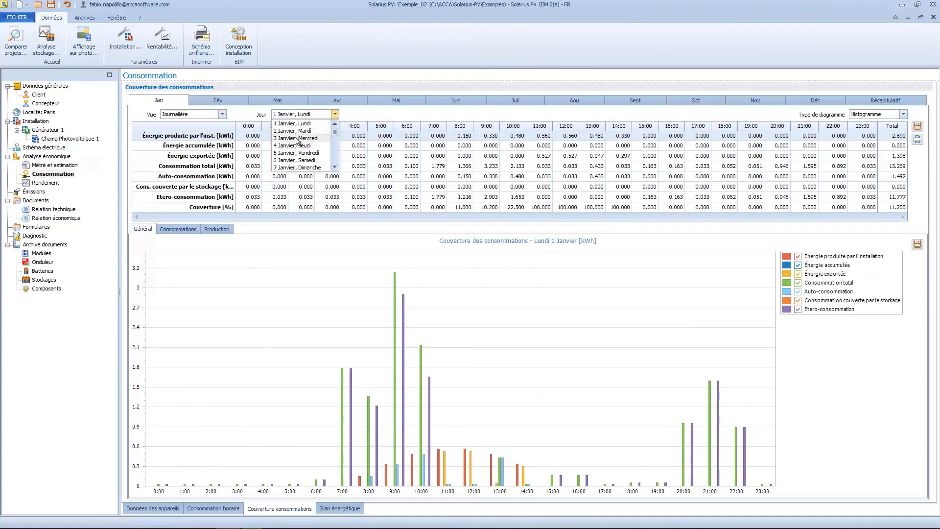
click(297, 139)
click(304, 114)
click(299, 154)
Review the Consommations and Production charts for 5 Janvier and return to the Général coverage chart.
click(195, 230)
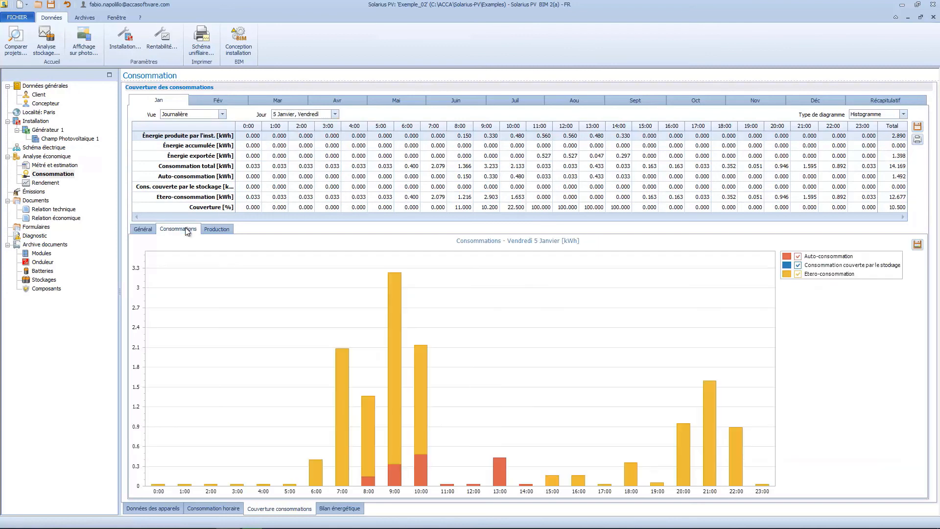
click(206, 230)
click(142, 230)
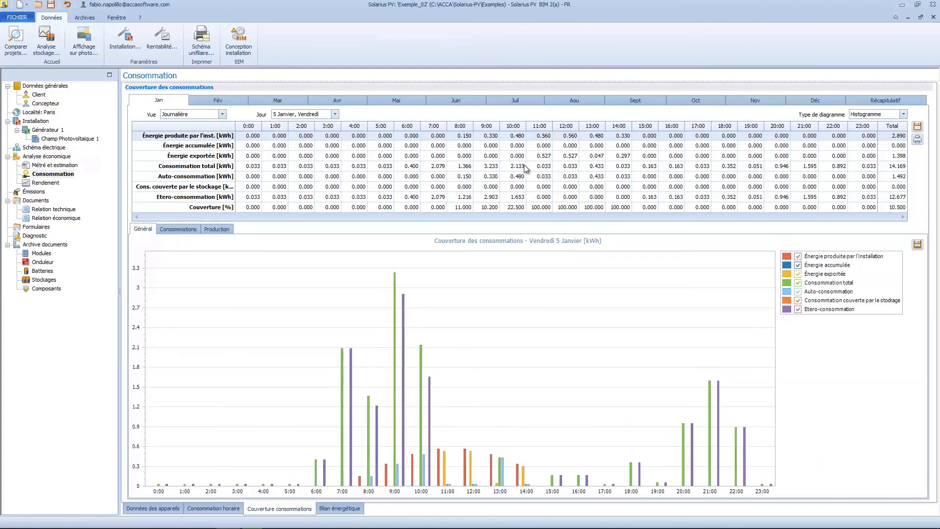
Toggle the Consommation total and Énergie exportée series off and back on in the coverage chart.
click(798, 282)
click(797, 274)
click(798, 274)
click(798, 282)
Examine the consumption coverage of the following months, from February through to May, in the Hebdomadaire view.
click(218, 100)
click(222, 114)
click(191, 128)
click(359, 102)
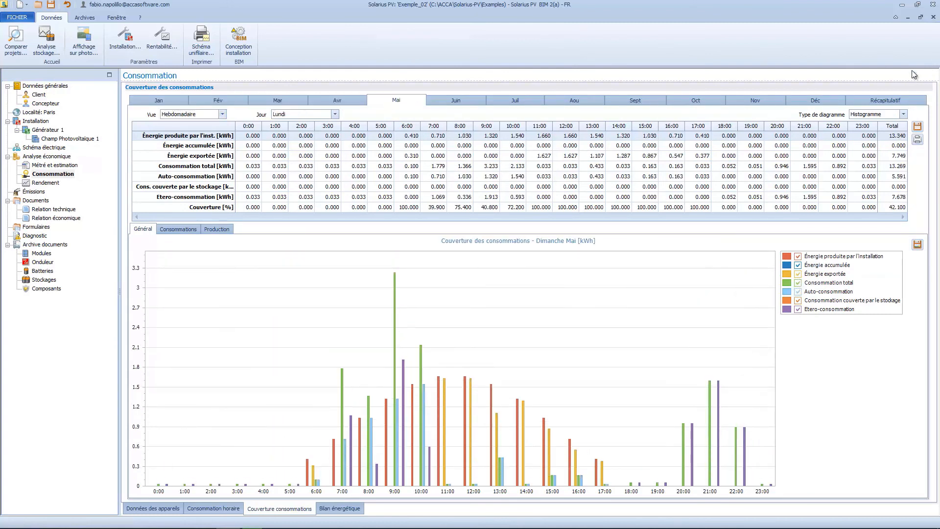
Review the yearly coverage summary through its Consommations, Production and Général charts.
click(889, 97)
click(186, 229)
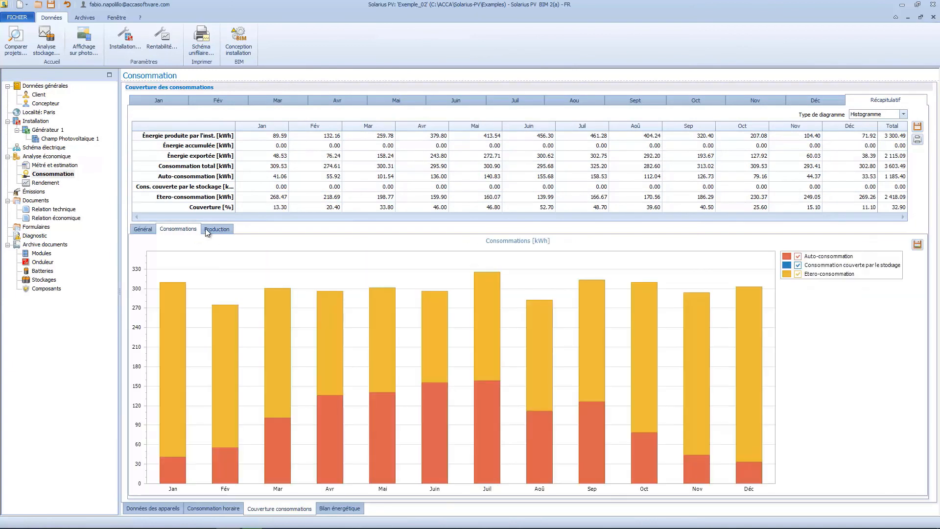
click(216, 229)
click(184, 229)
click(143, 228)
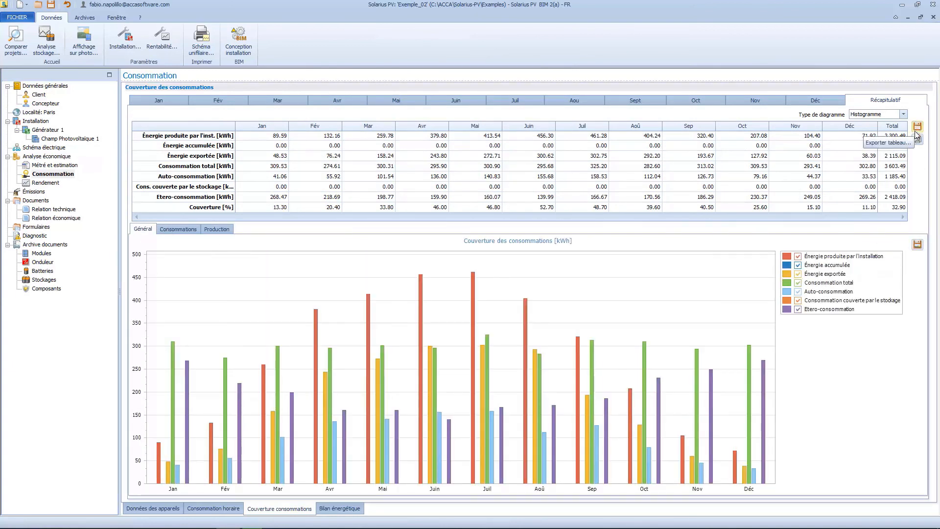
Examine January's Bilan énergétique in the Journalière view and set it back to Hebdomadaire.
click(339, 508)
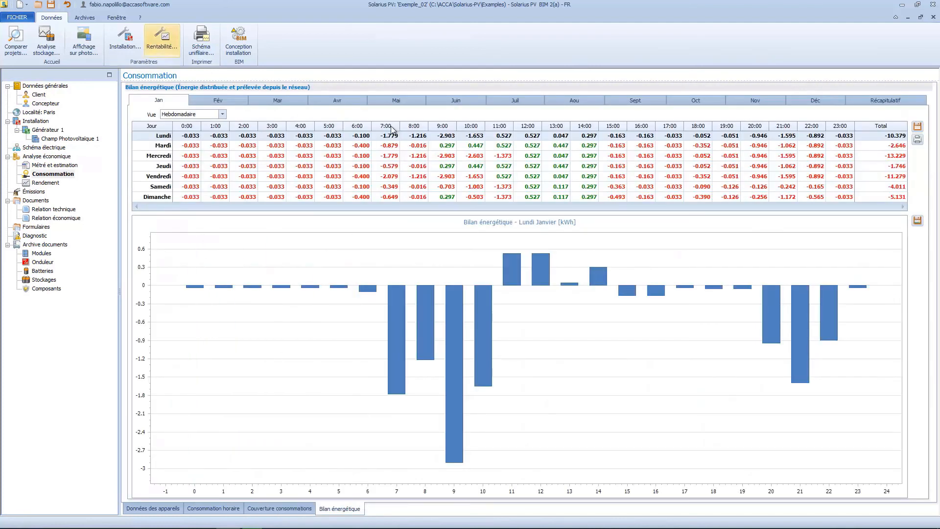
click(210, 114)
click(196, 132)
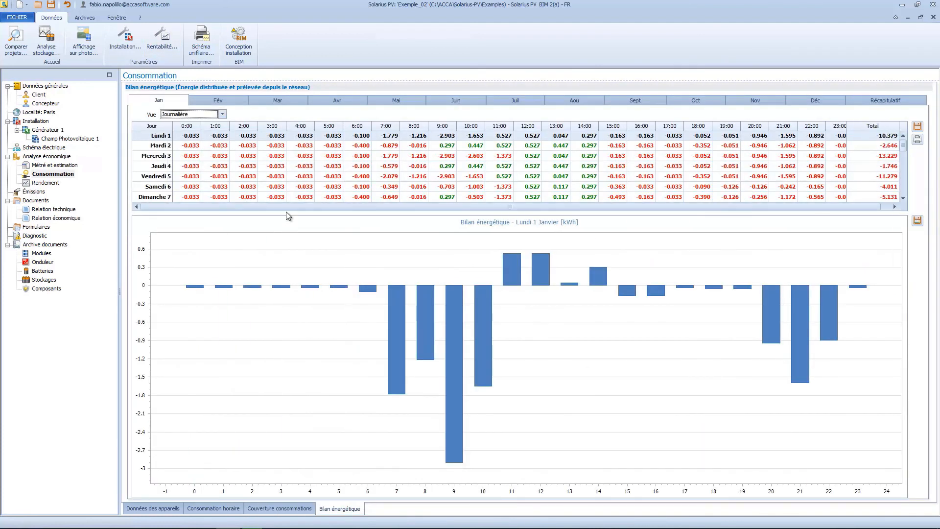
click(211, 112)
click(210, 124)
Review the Bilan énergétique for February, March and April and its yearly summary, and return to the consumption coverage.
click(228, 100)
click(277, 101)
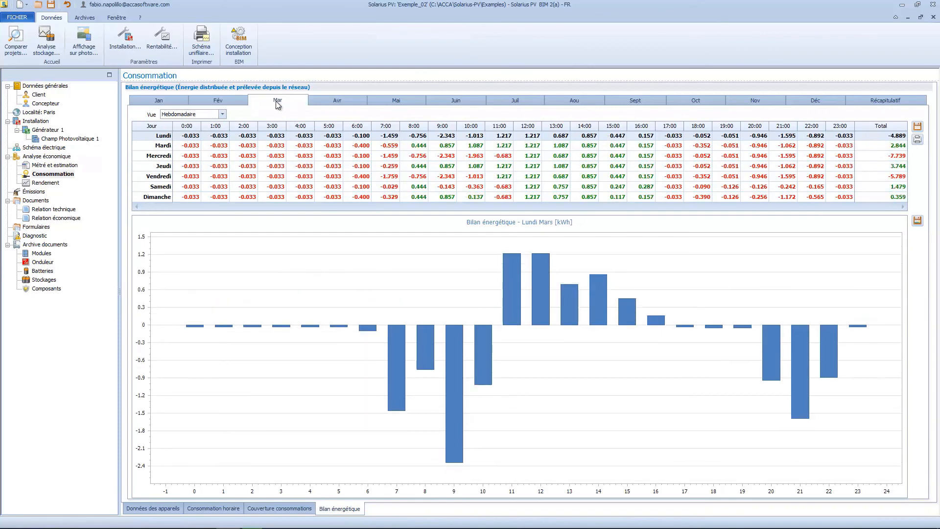
click(336, 102)
click(885, 100)
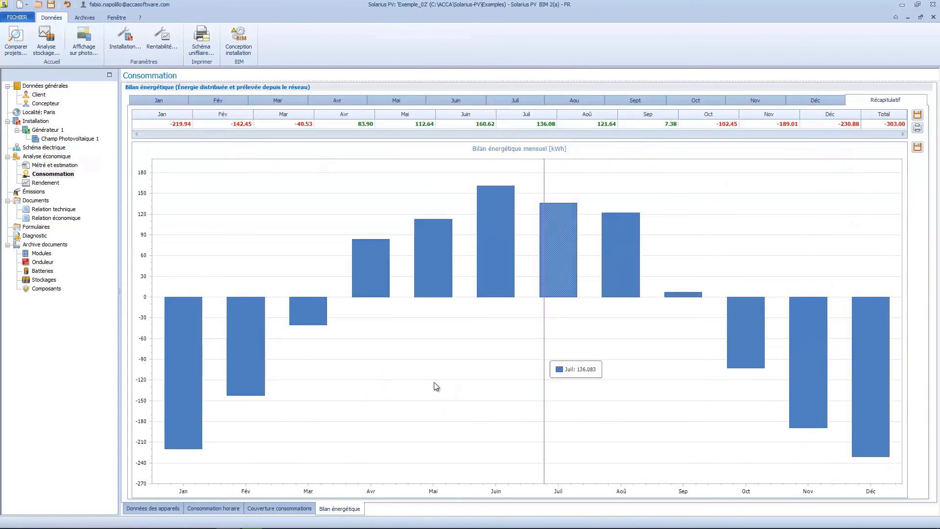
click(280, 508)
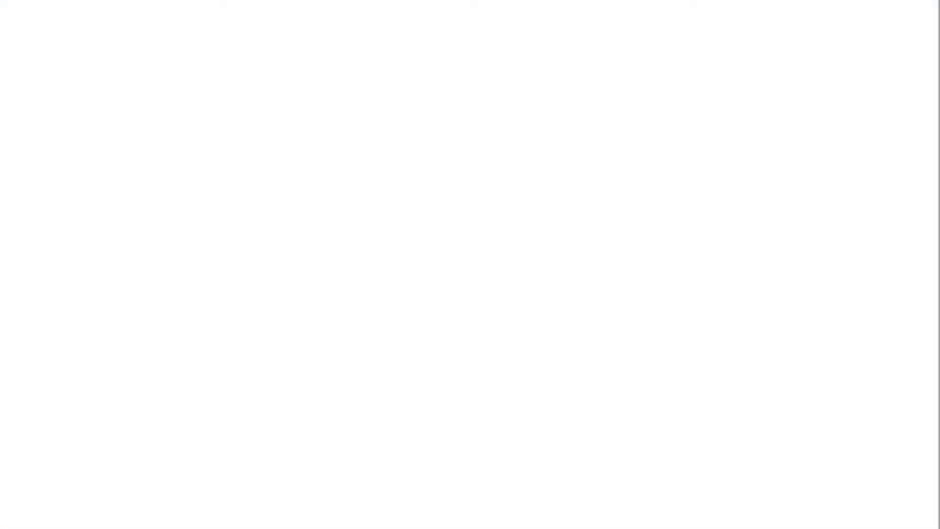